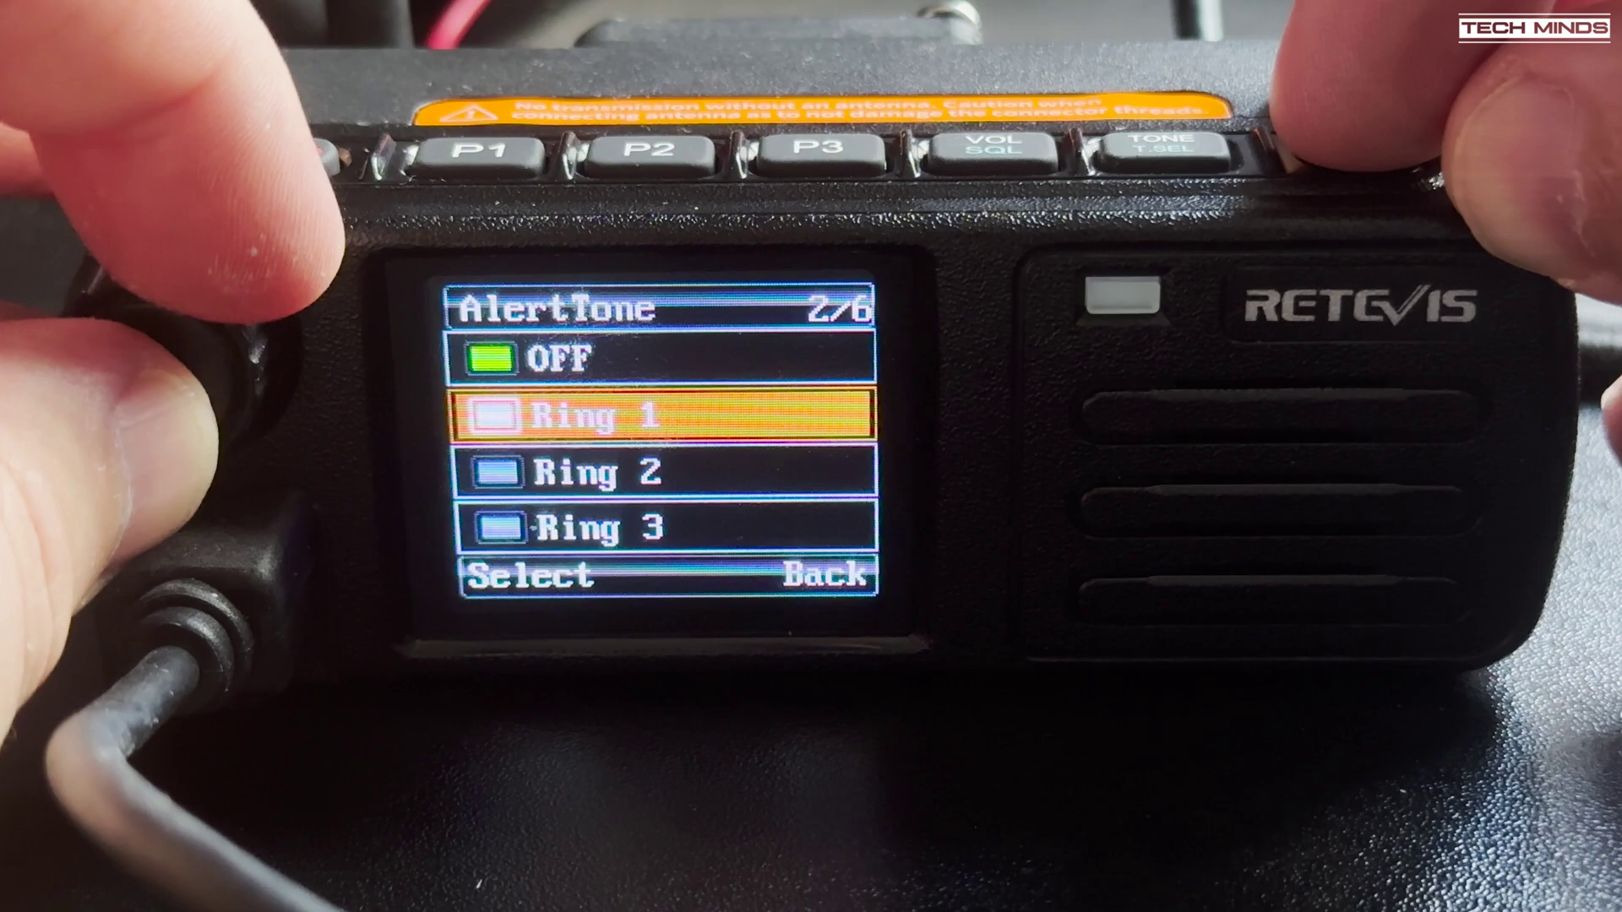
key(Up)
key(Escape)
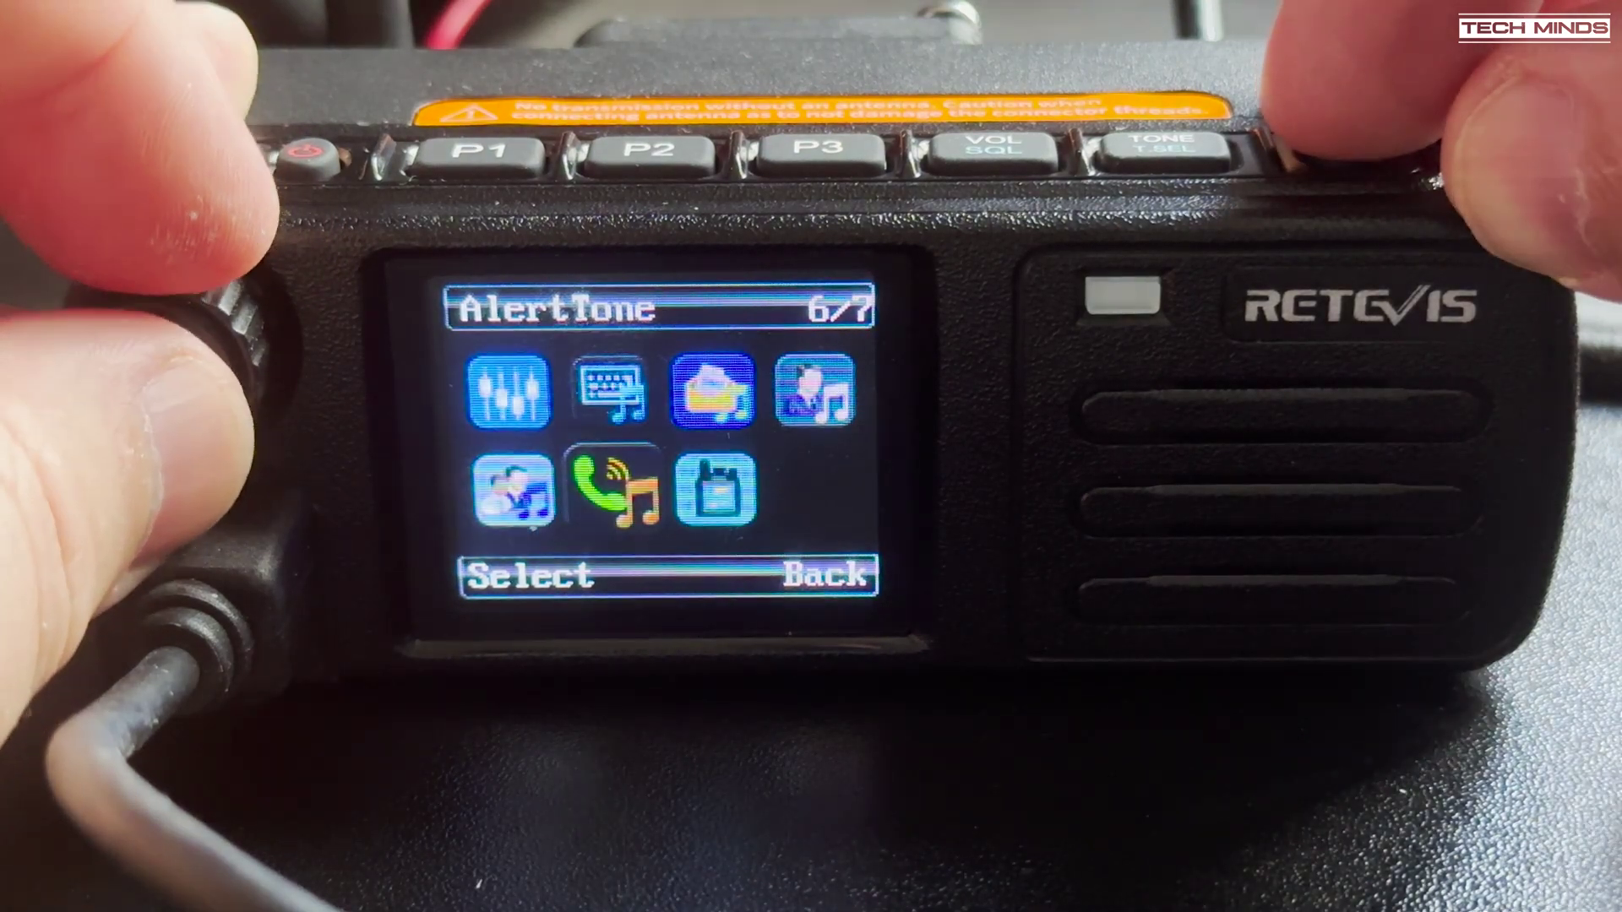
key(Down)
key(Escape)
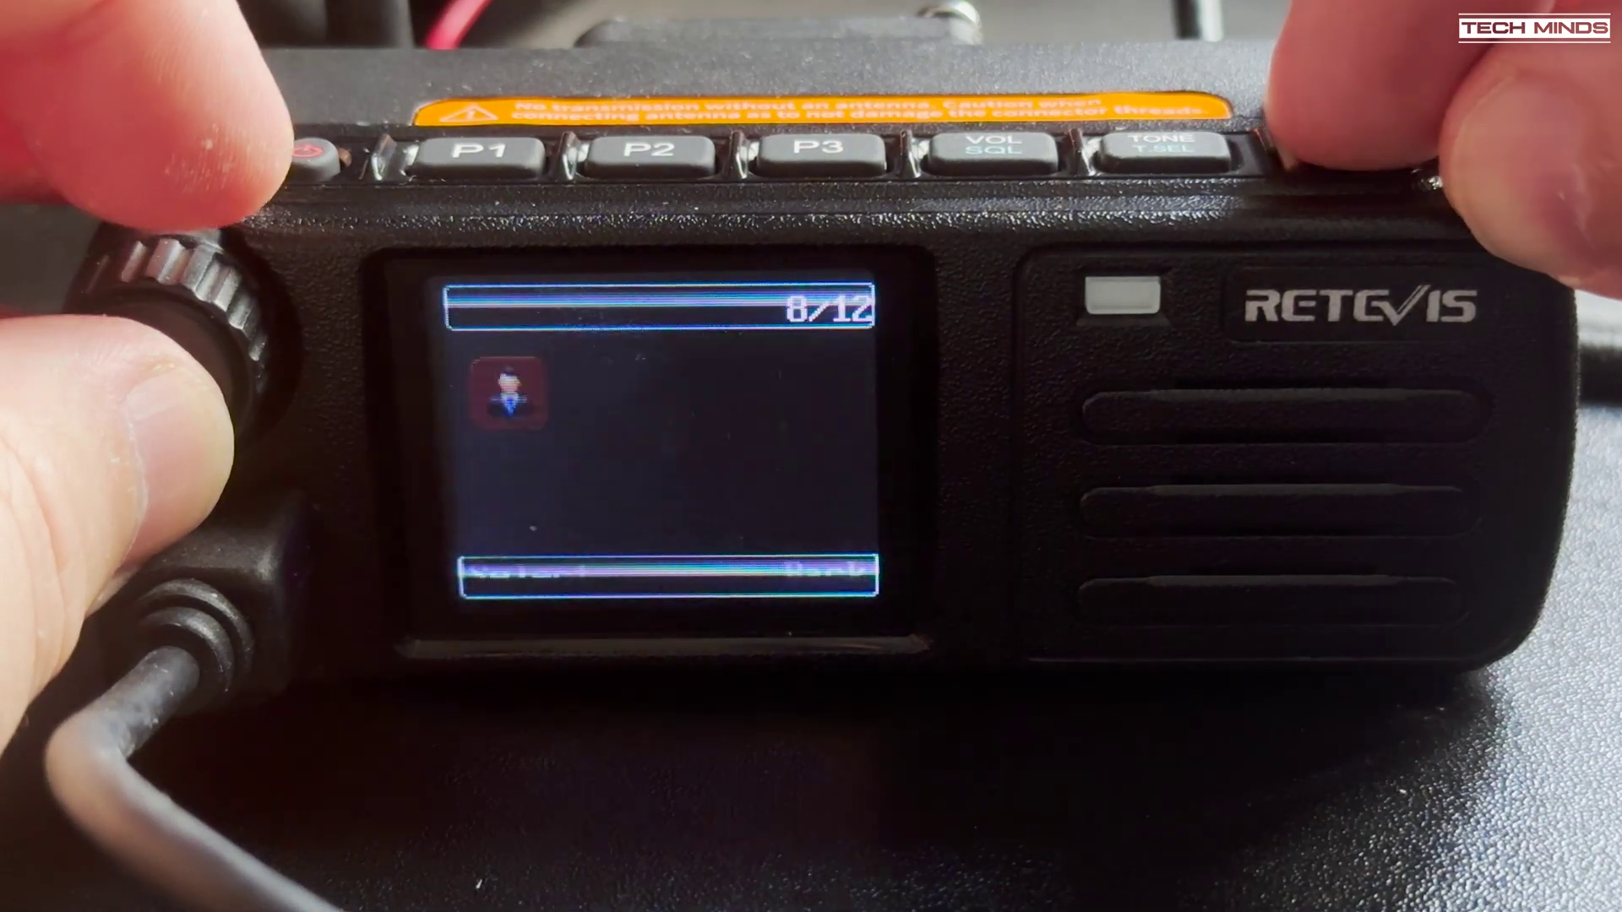
key(Down)
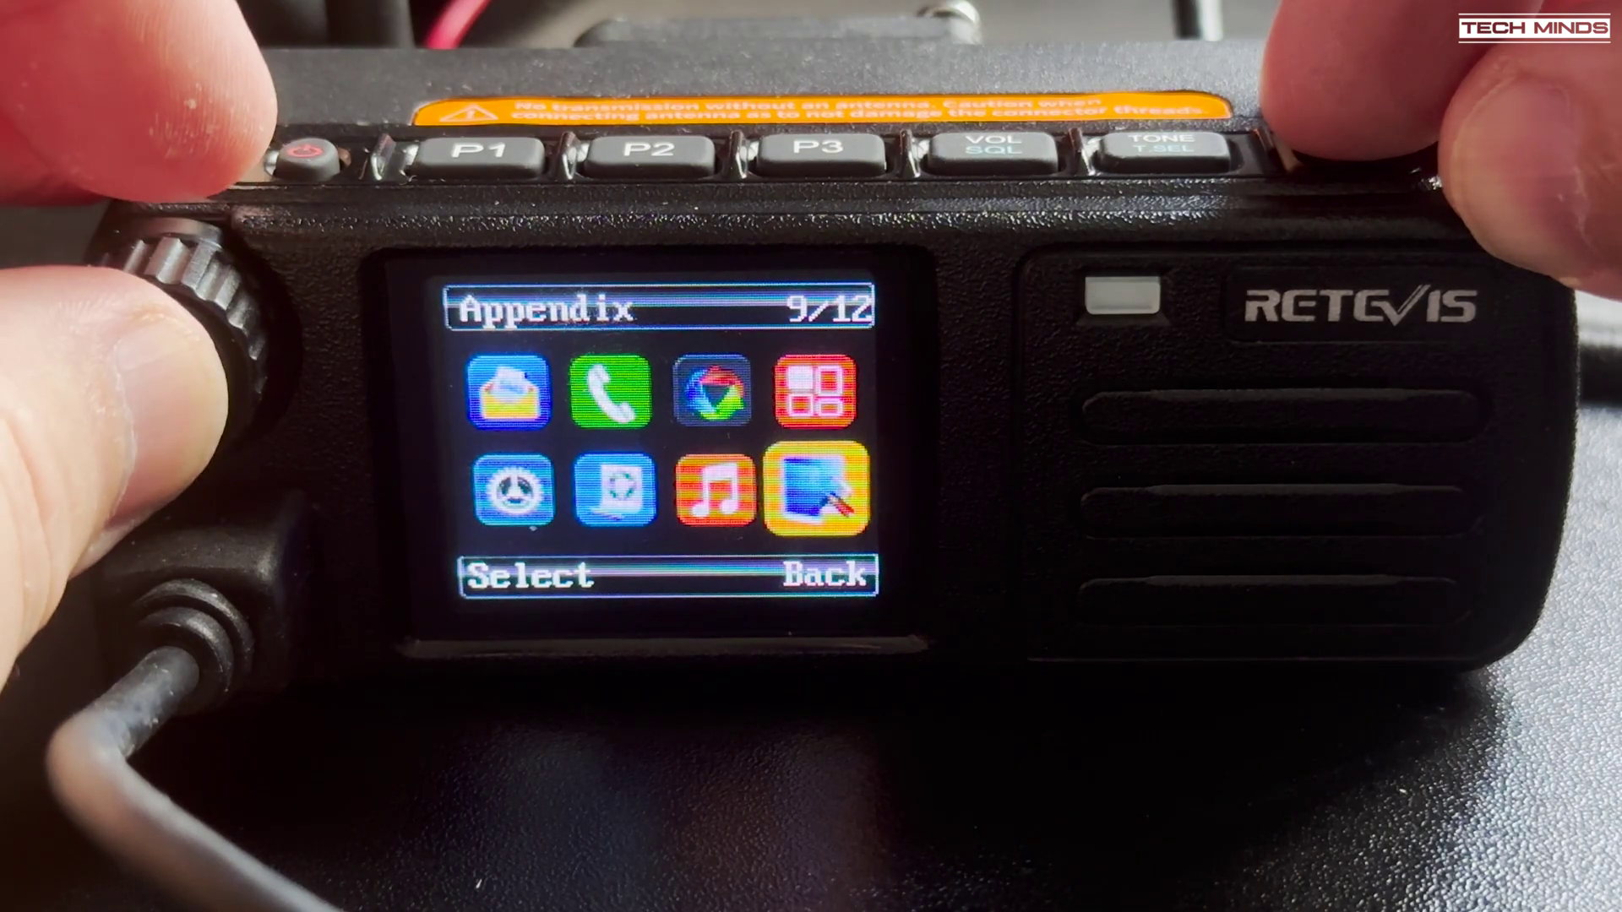
key(Return)
key(Down)
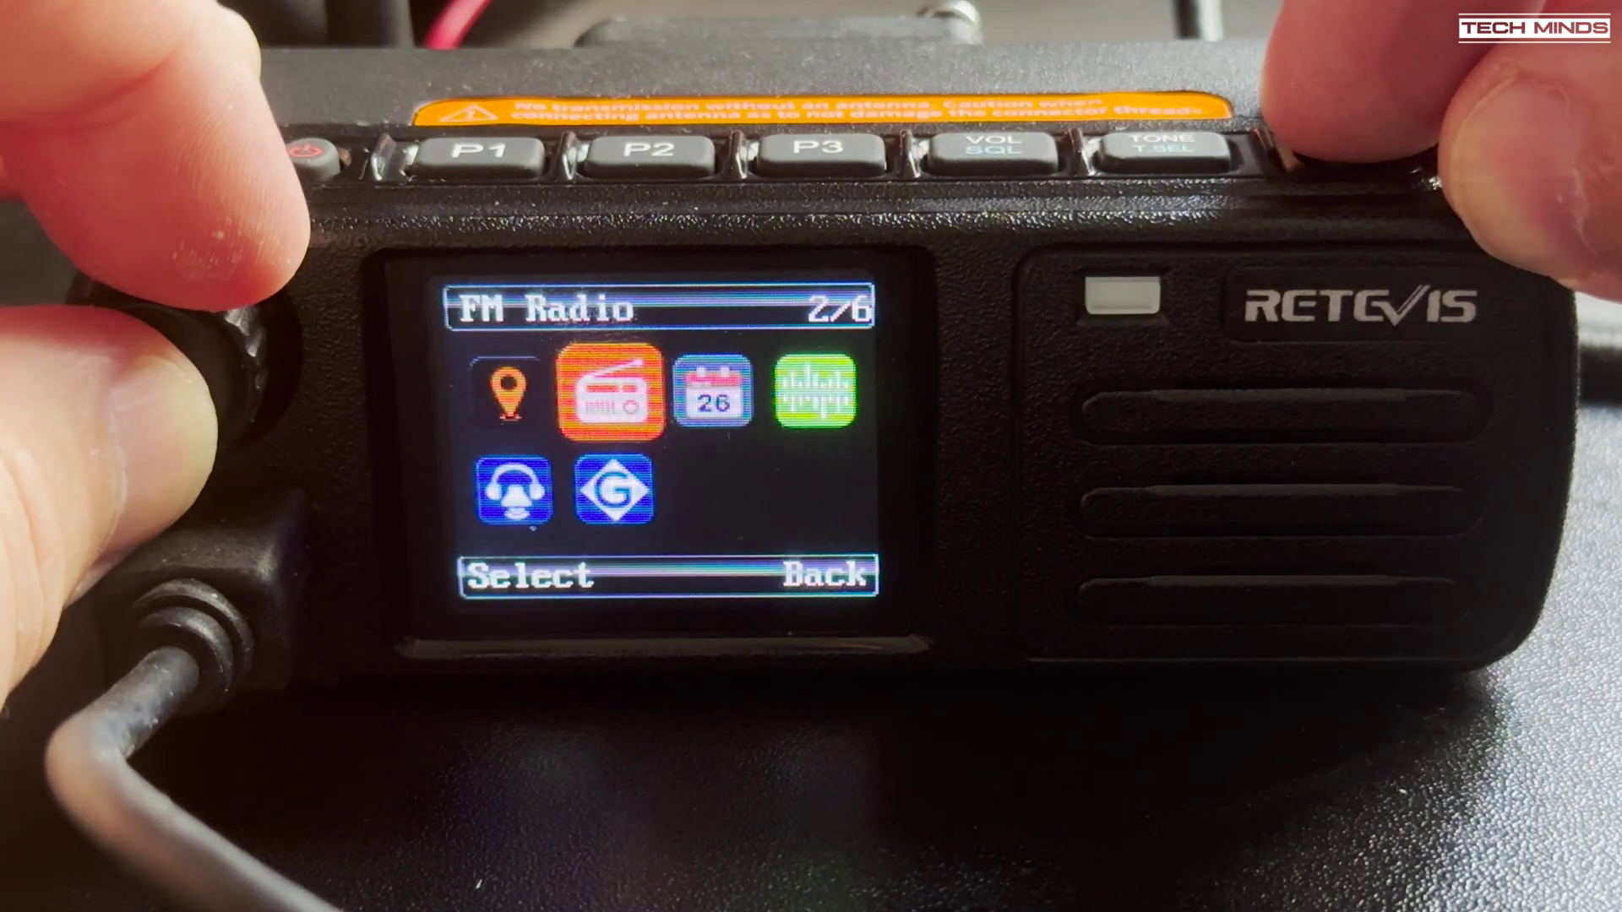
key(Down)
key(Down)
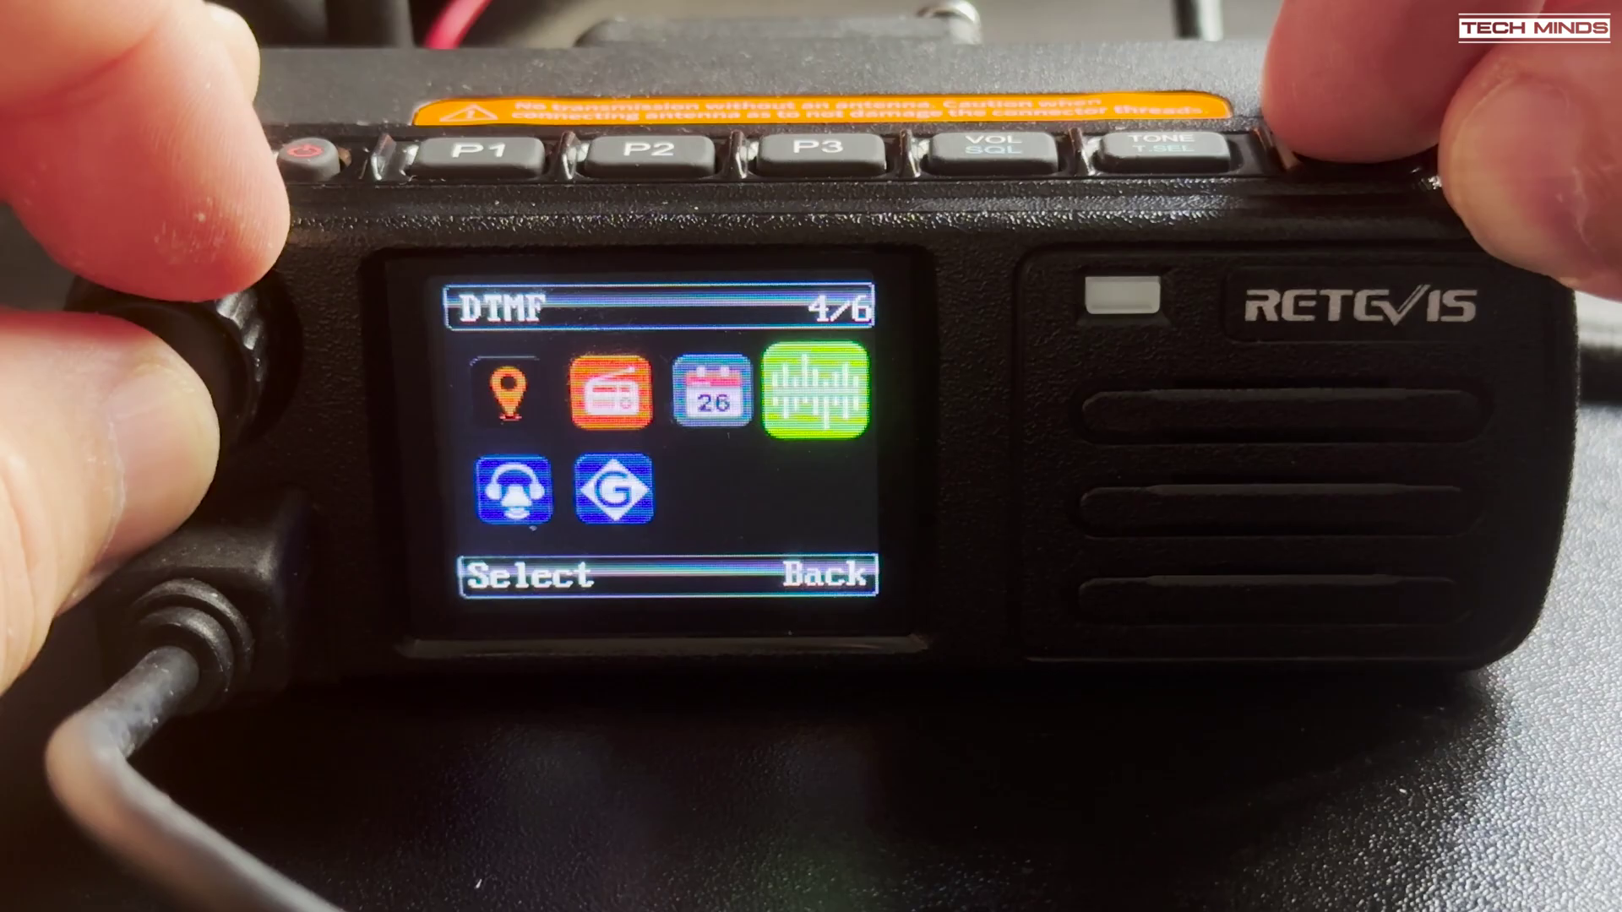
key(Down)
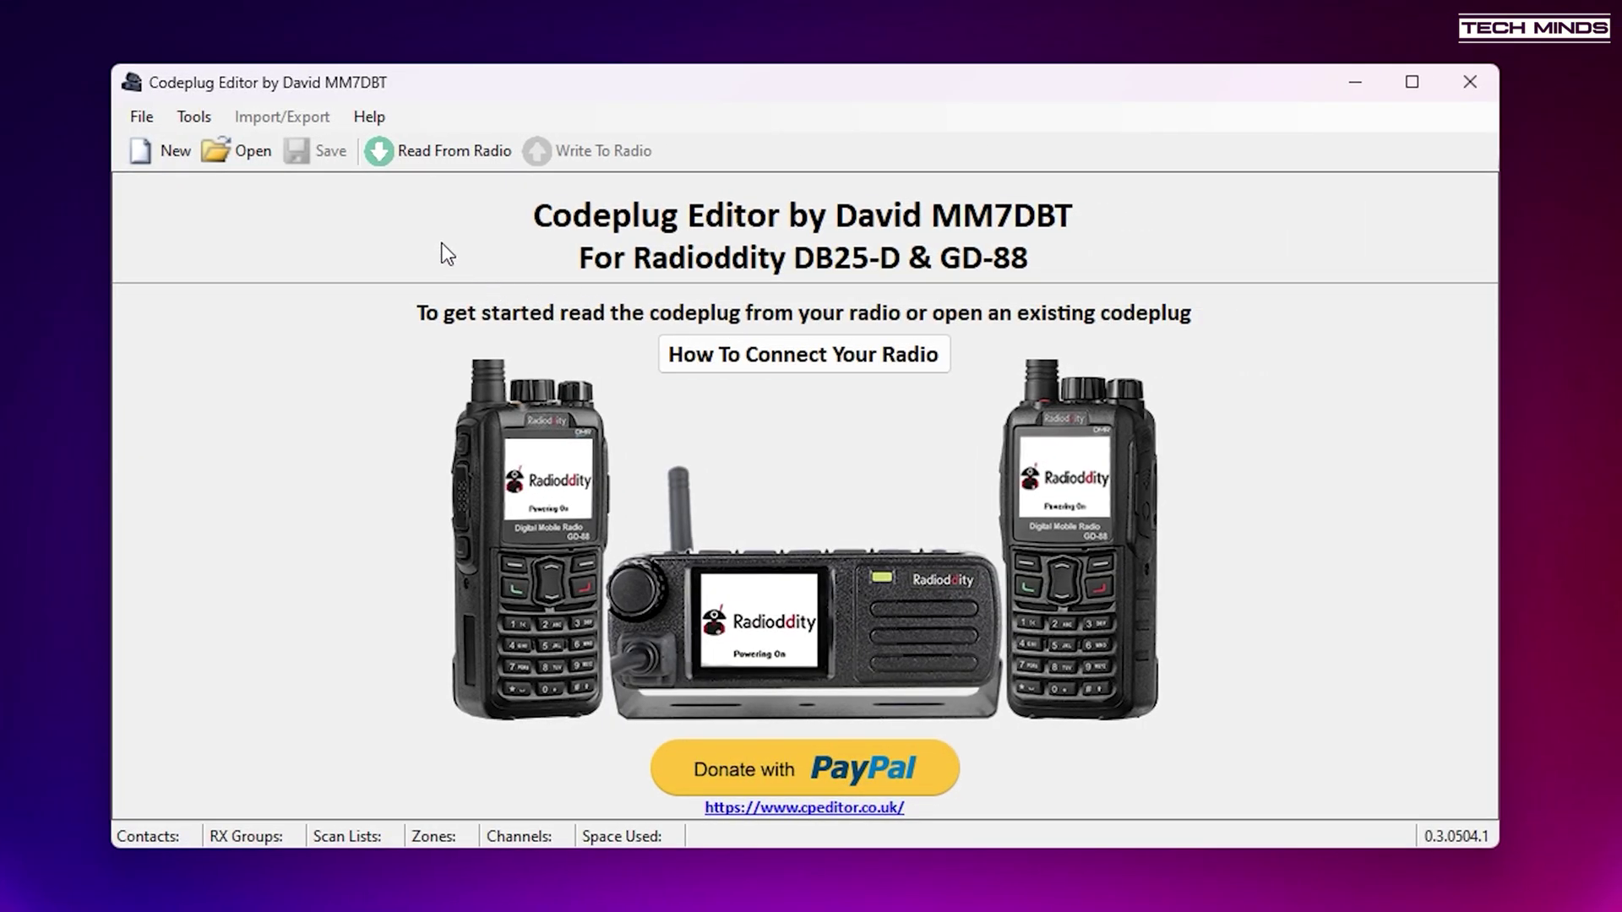
Read the codeplug from the connected radio through its COM port.
click(415, 158)
click(769, 471)
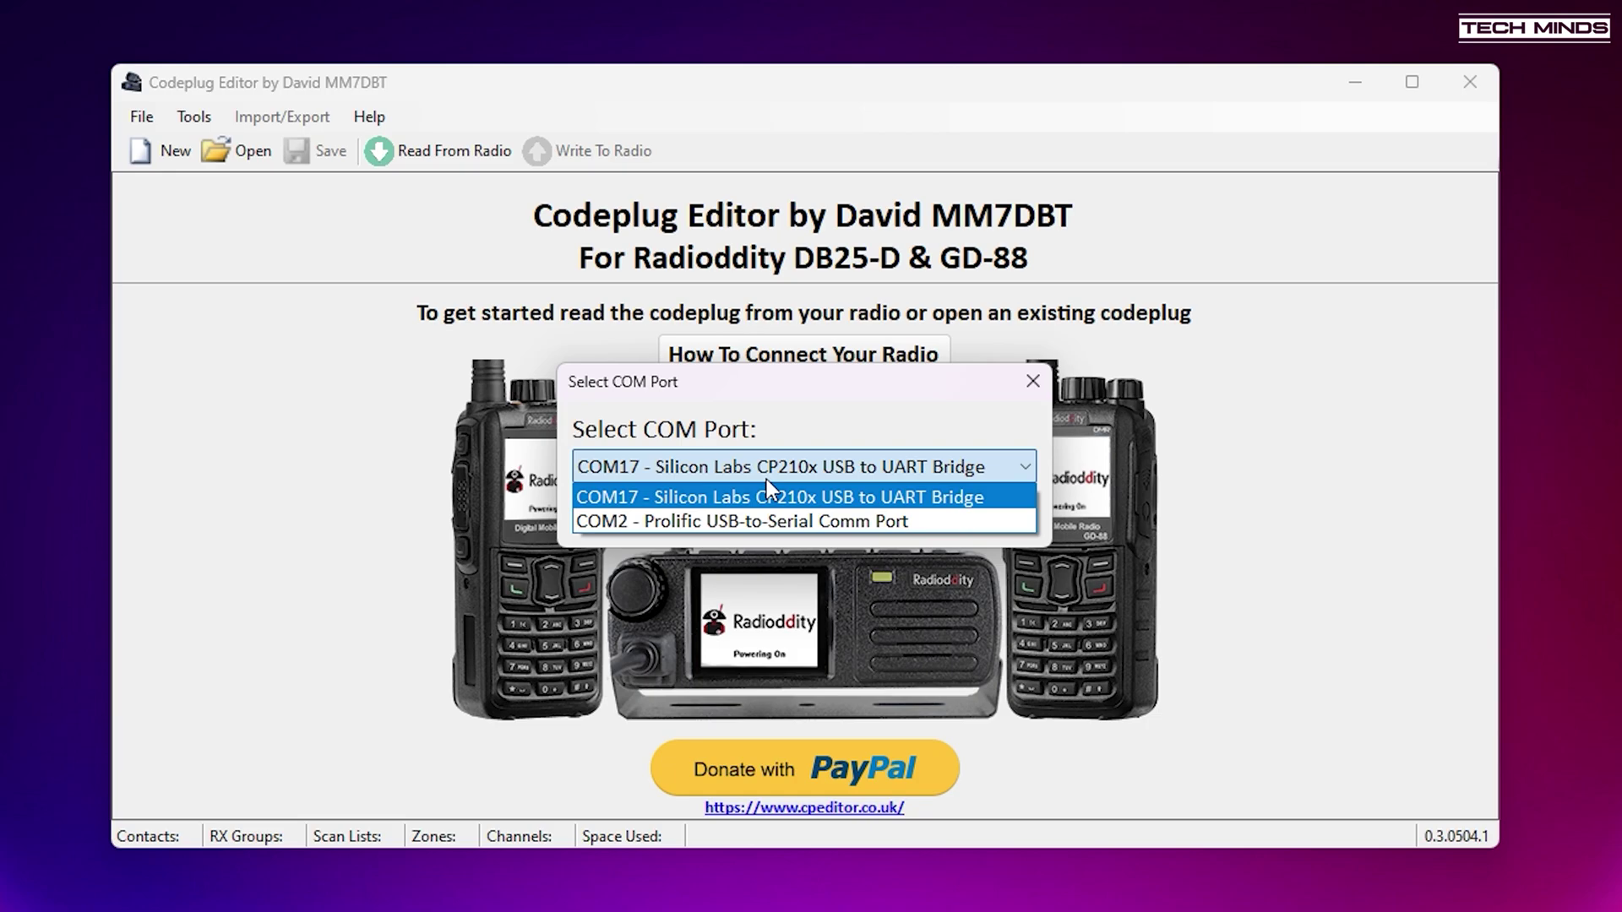
click(761, 517)
click(870, 514)
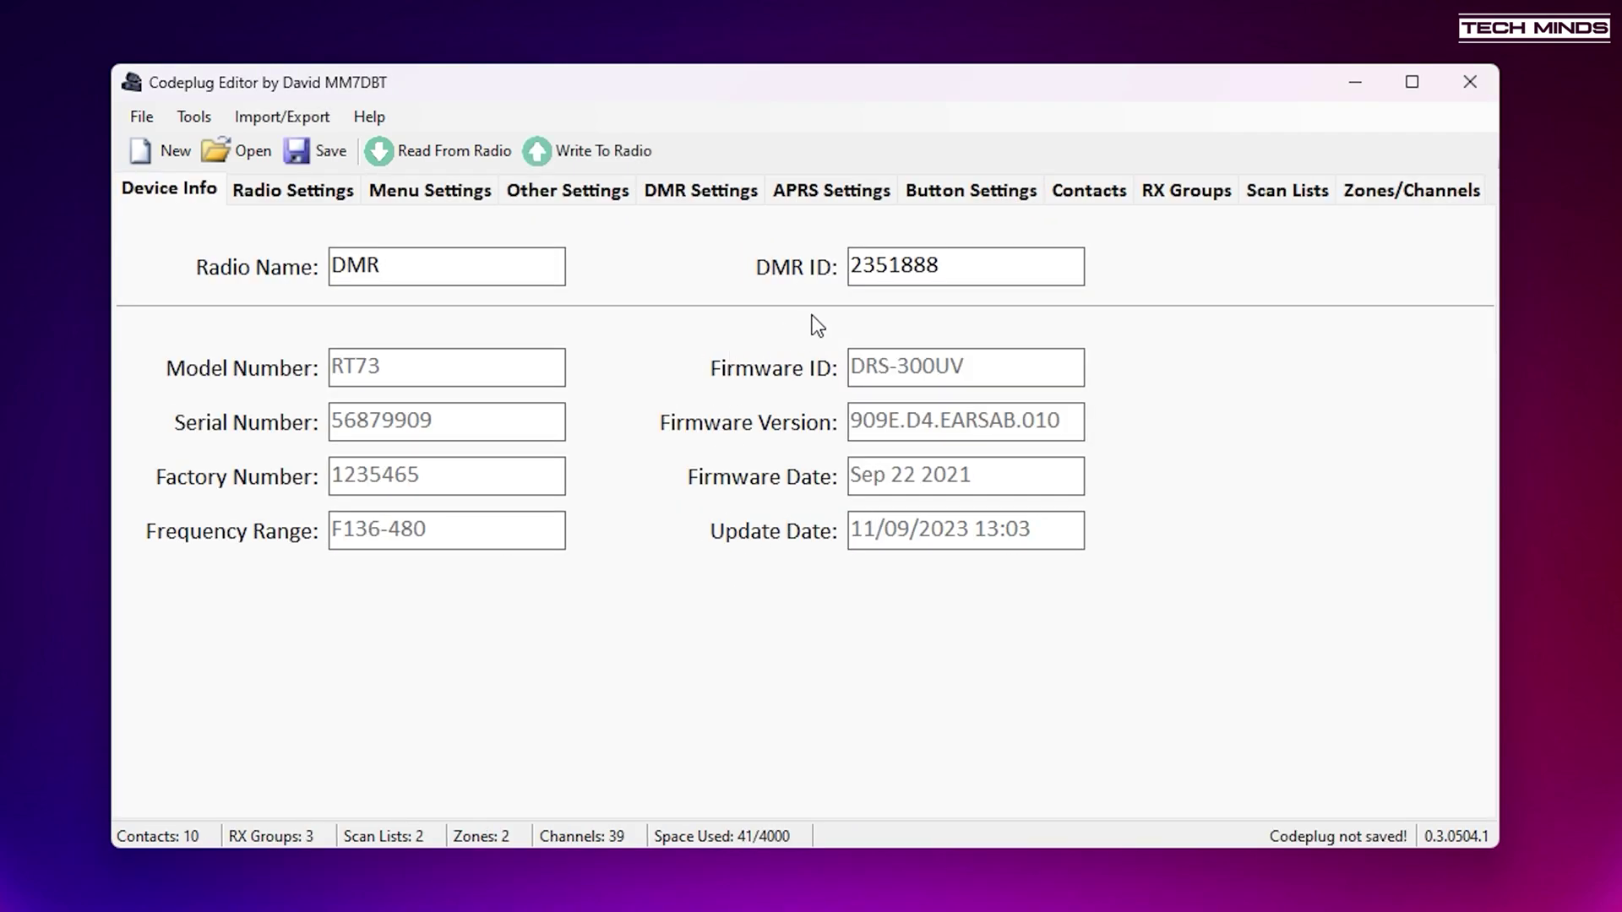
Review the codeplug's radio settings, menu item visibility, other settings and DMR settings.
click(306, 202)
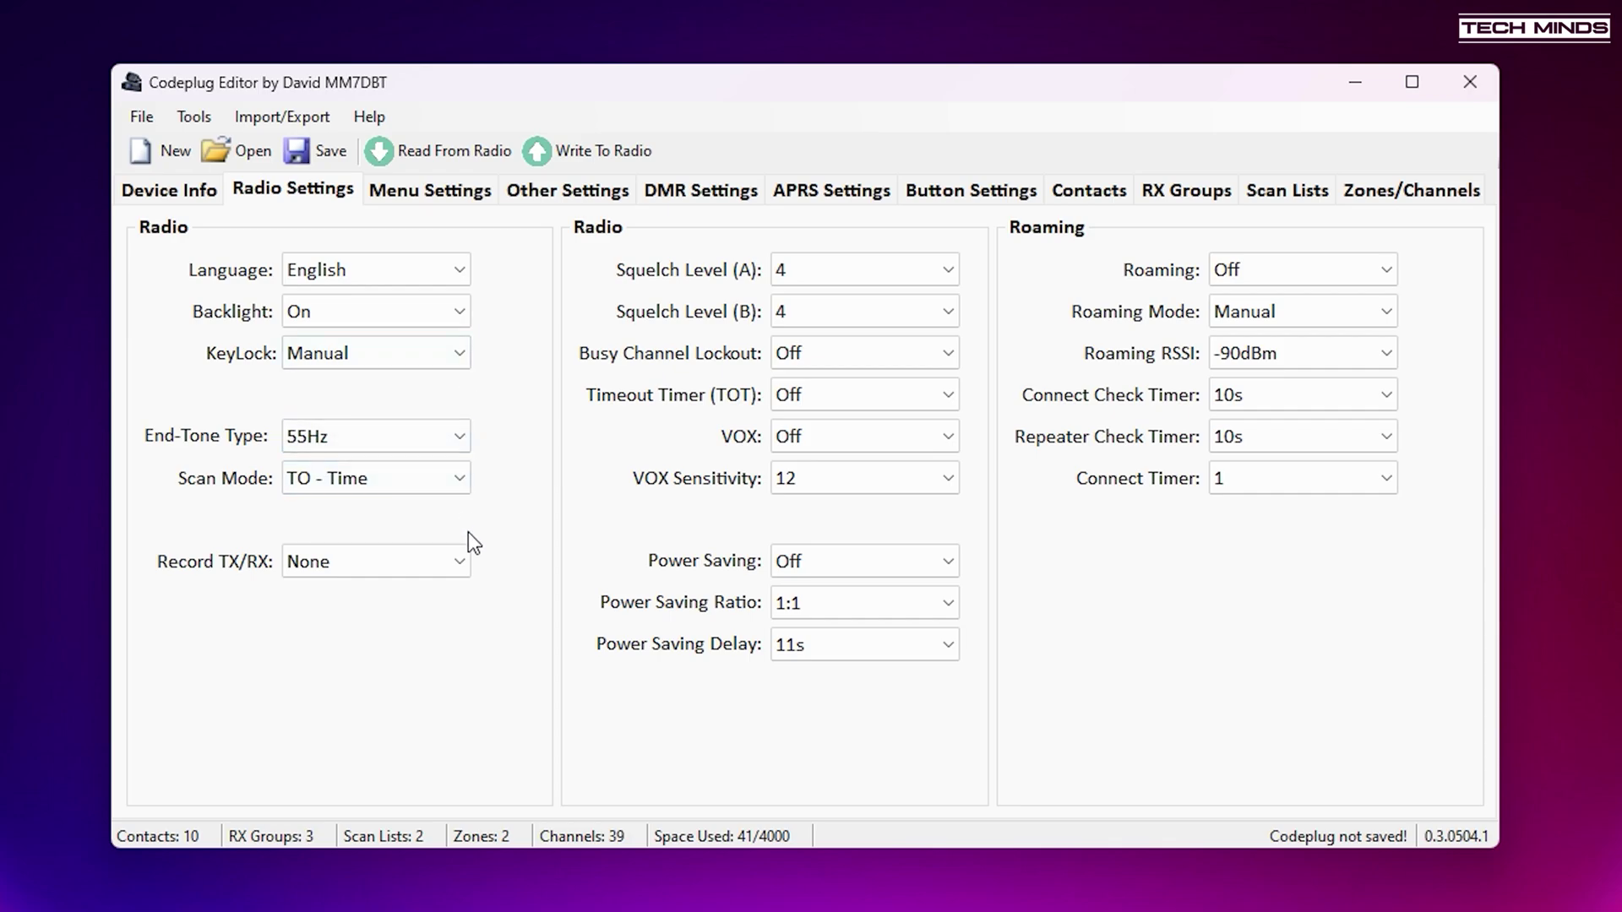
click(430, 194)
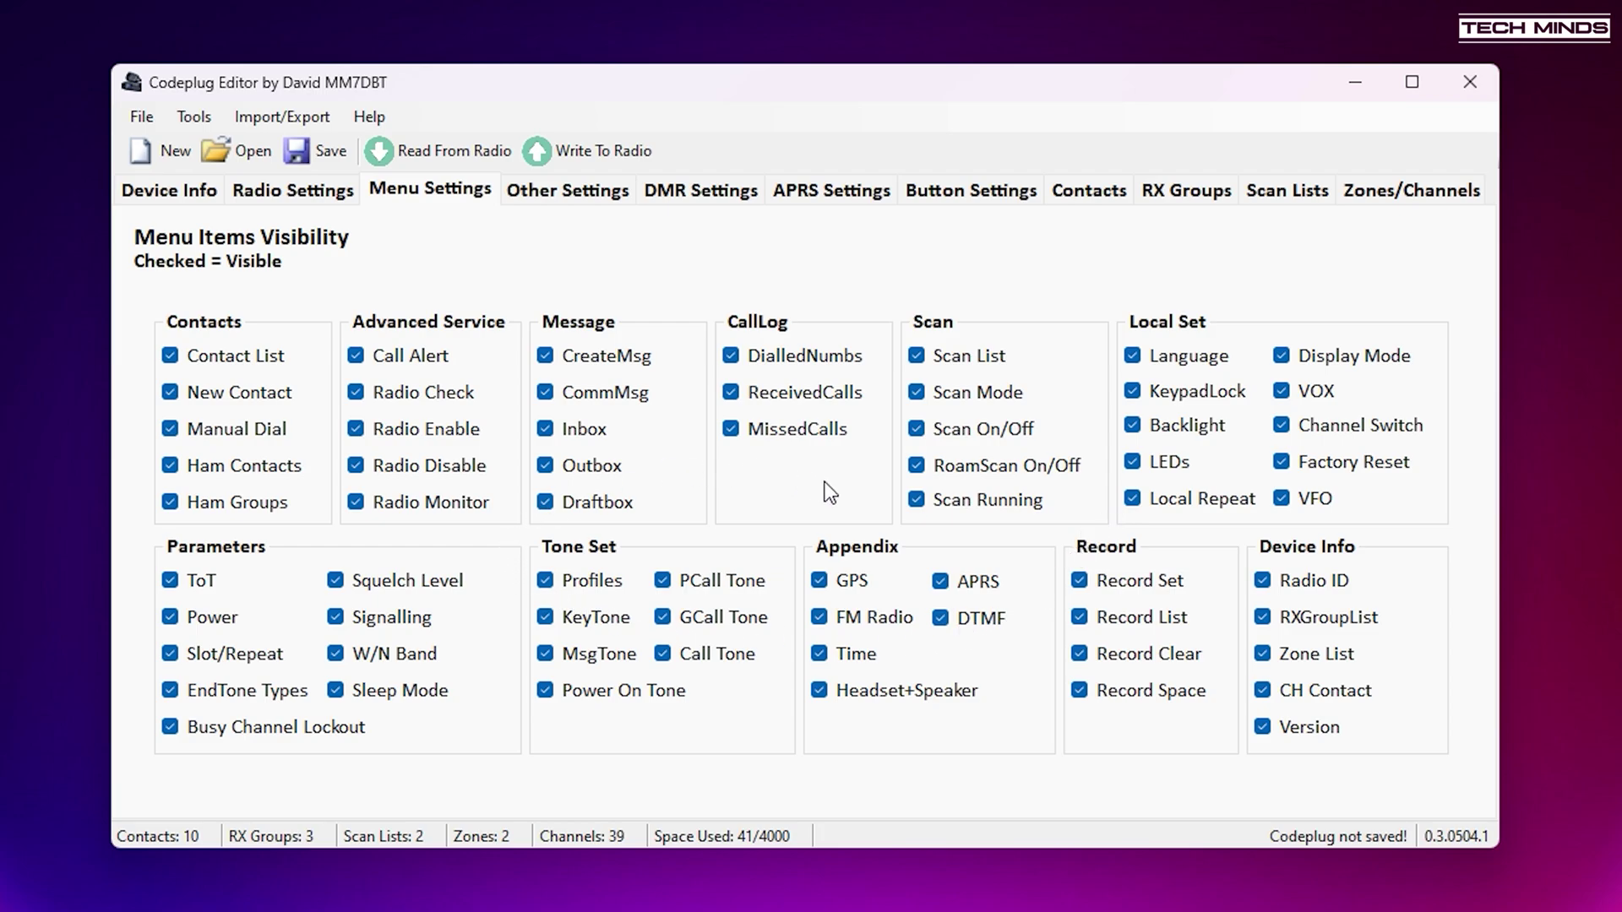
click(566, 196)
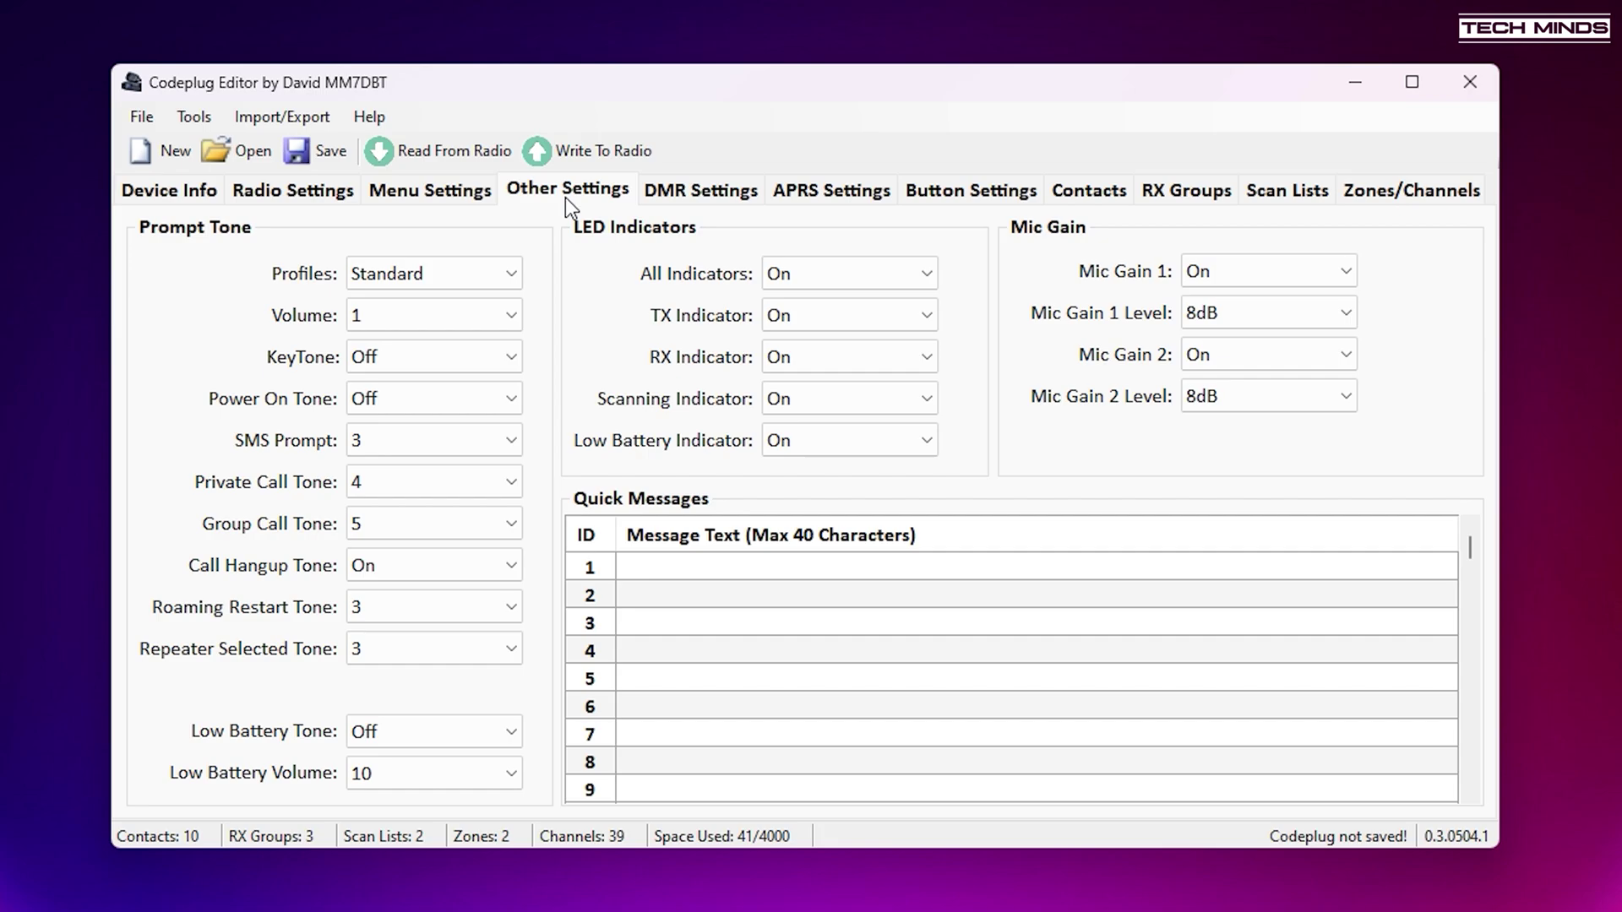
click(693, 194)
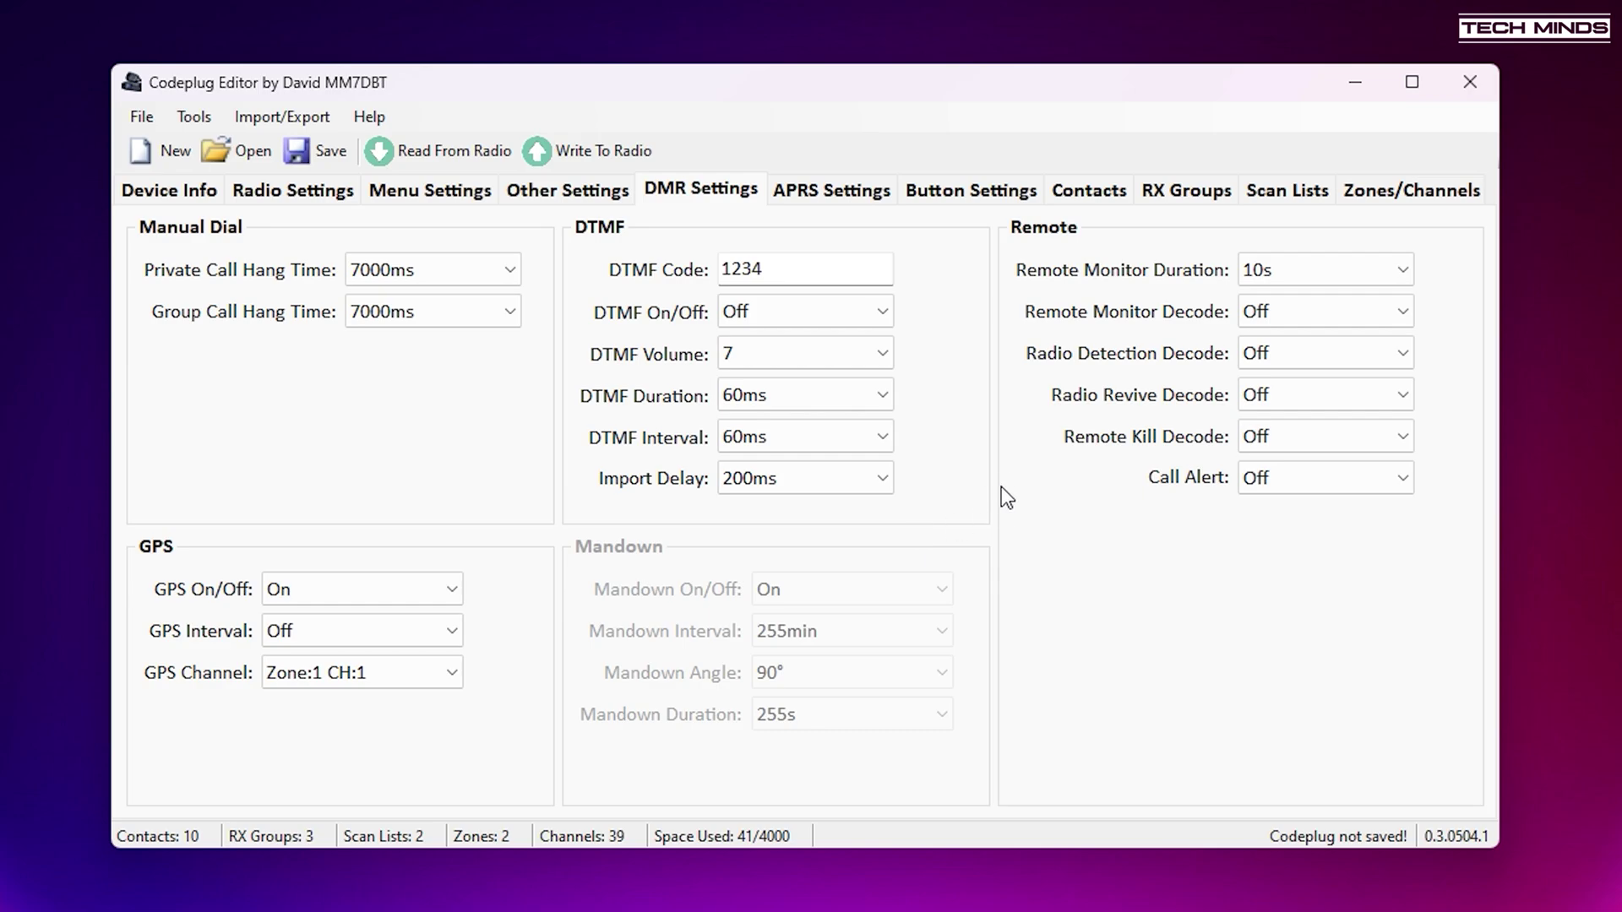
Set the analog APRS auto TX interval to 30s and choose GPS_LOCATION as the beacon location.
click(817, 192)
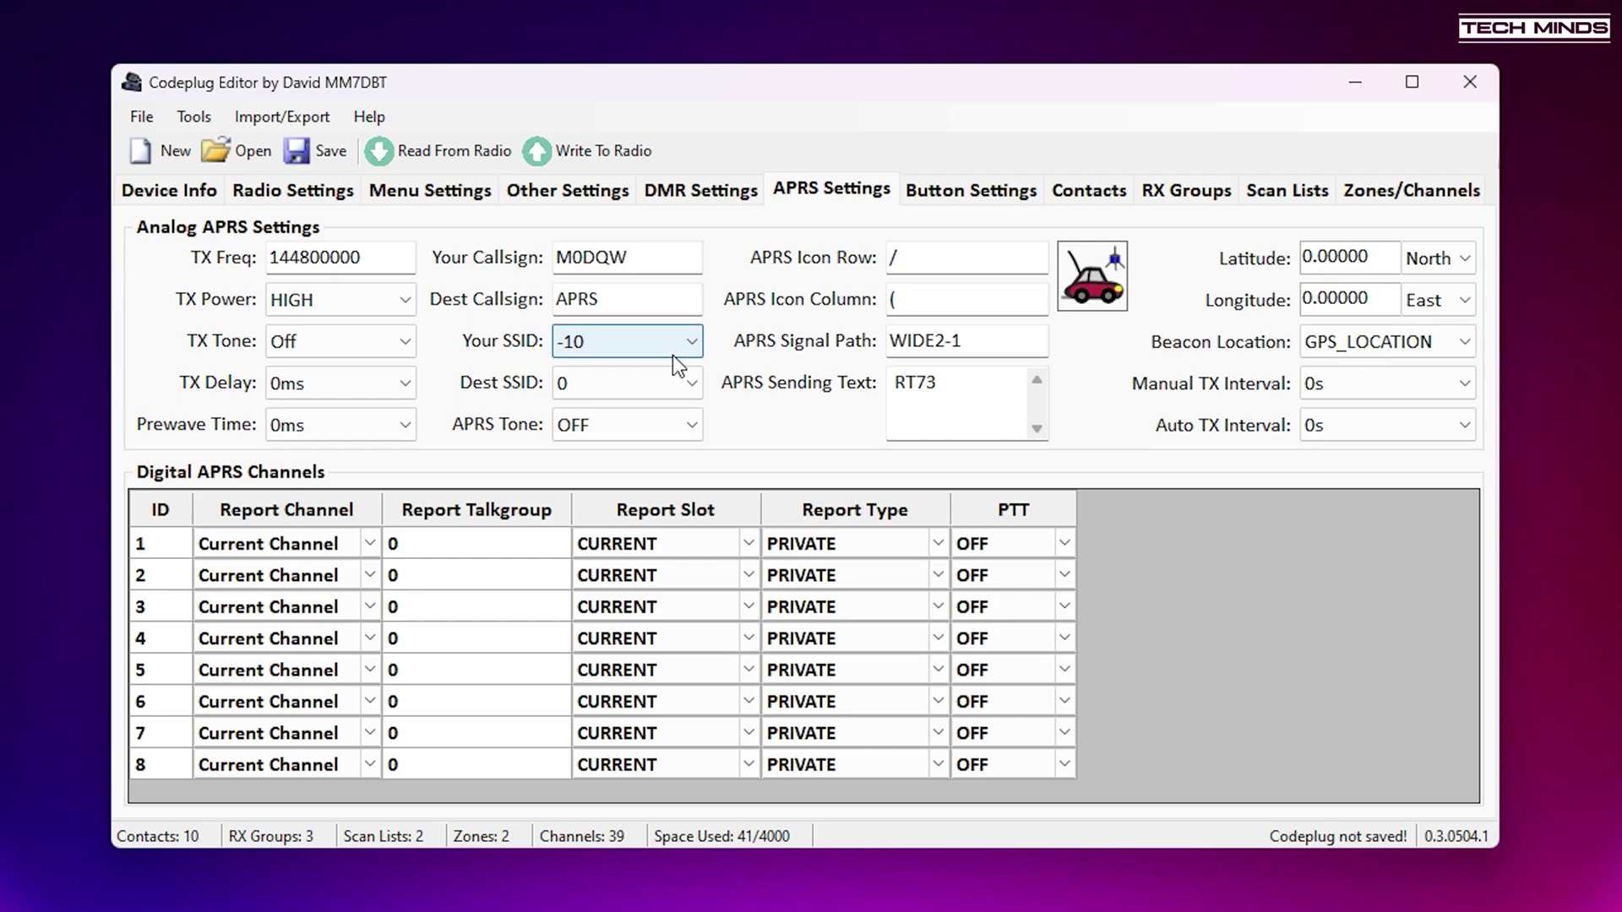
click(1415, 428)
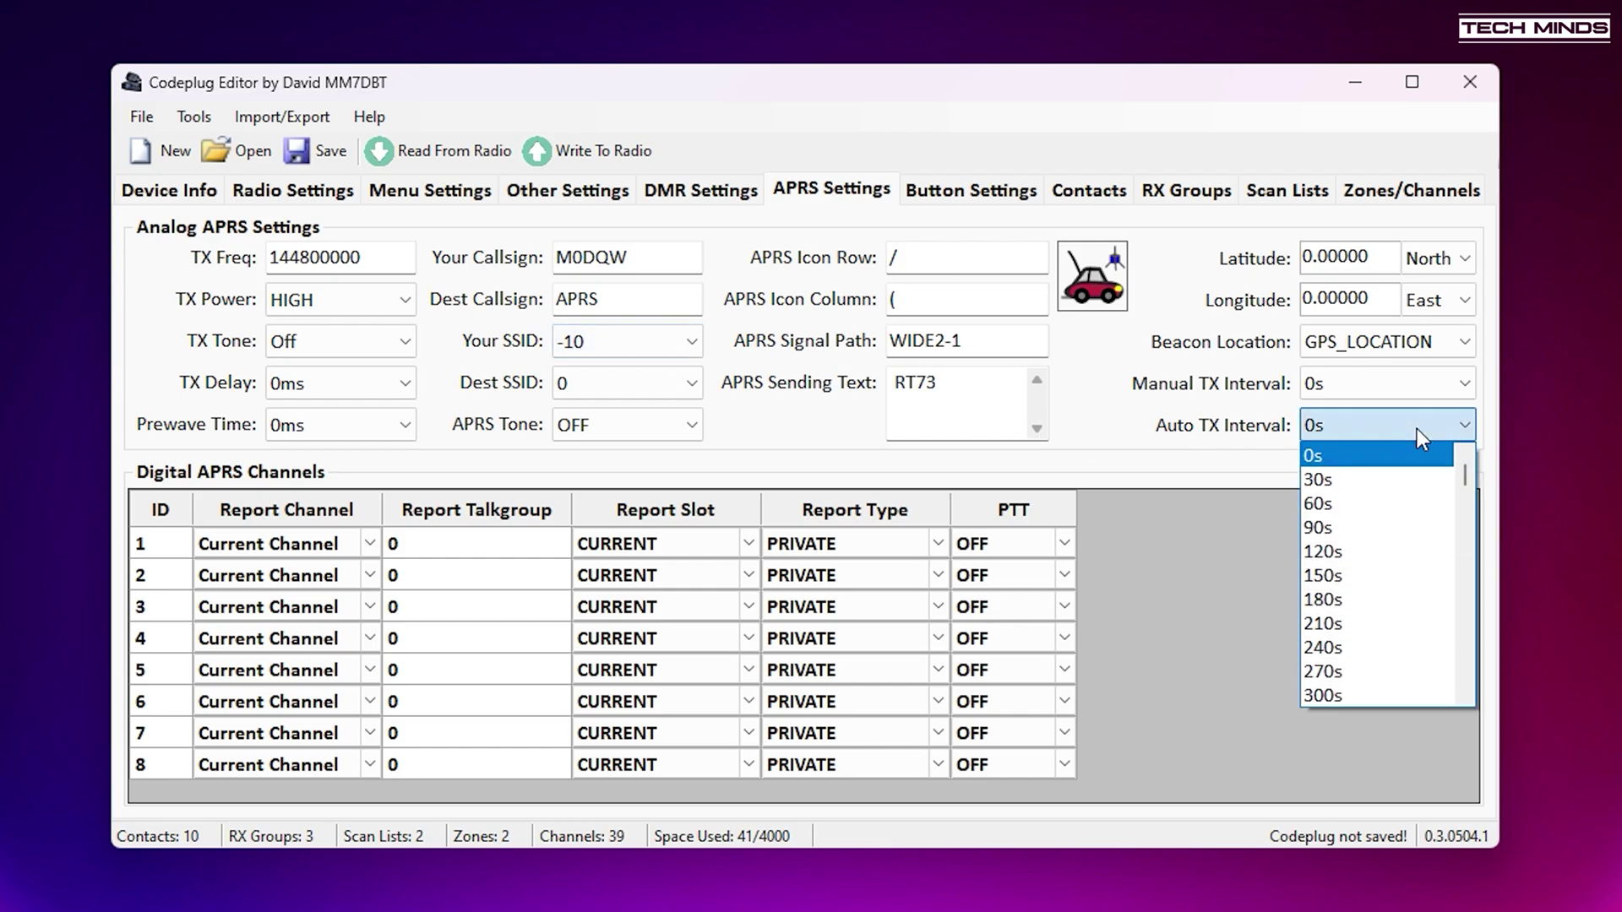
click(1398, 480)
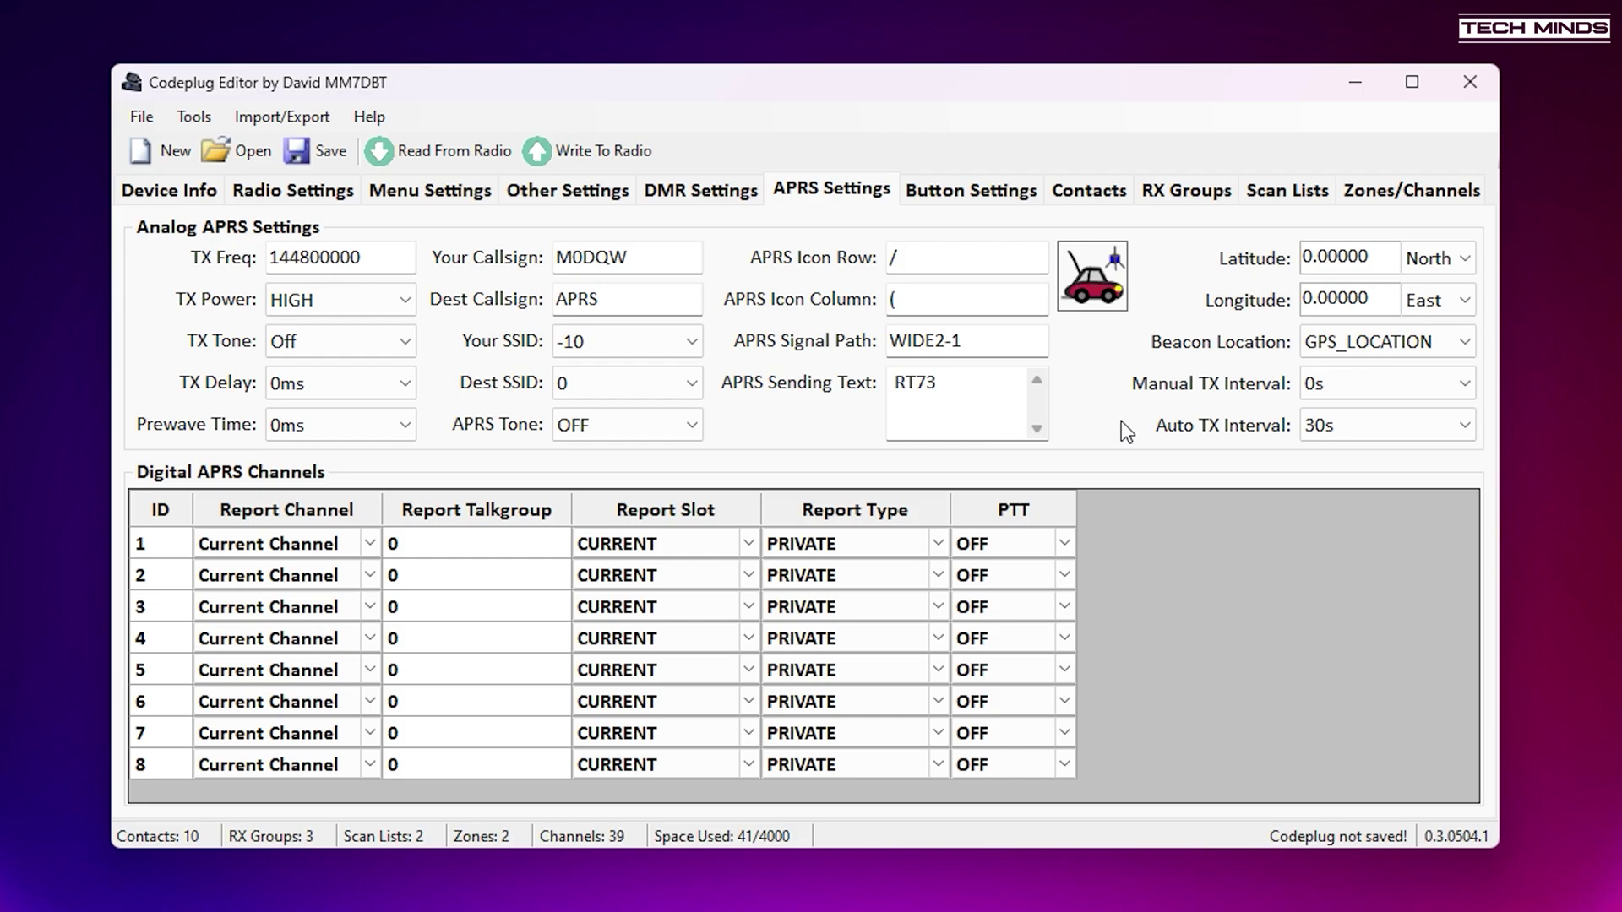
click(1396, 345)
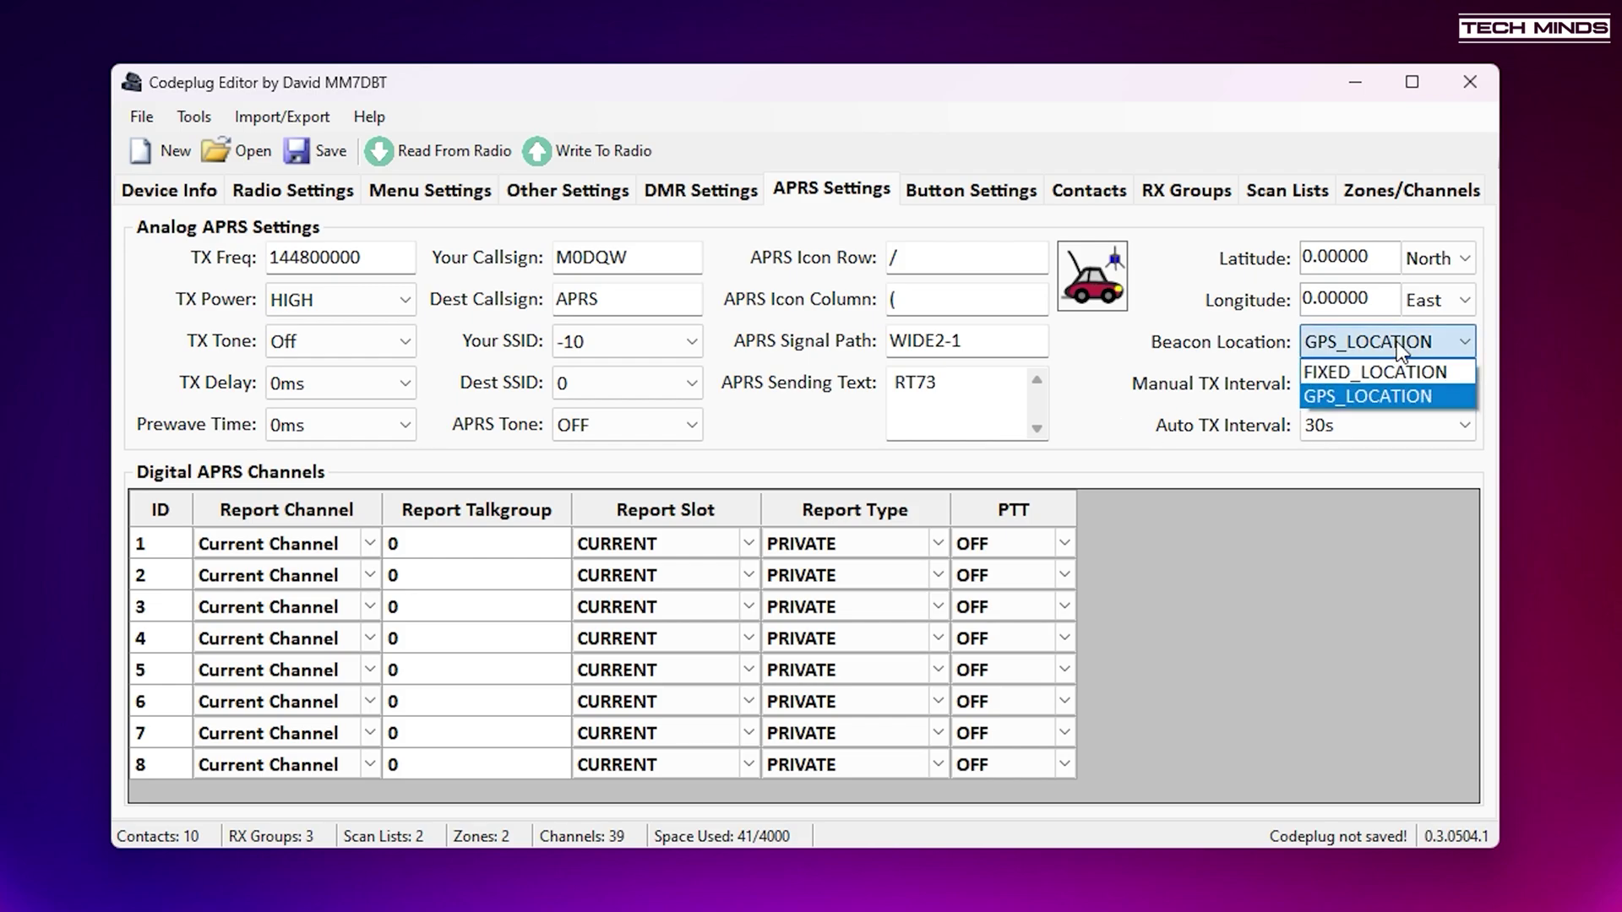
click(1389, 396)
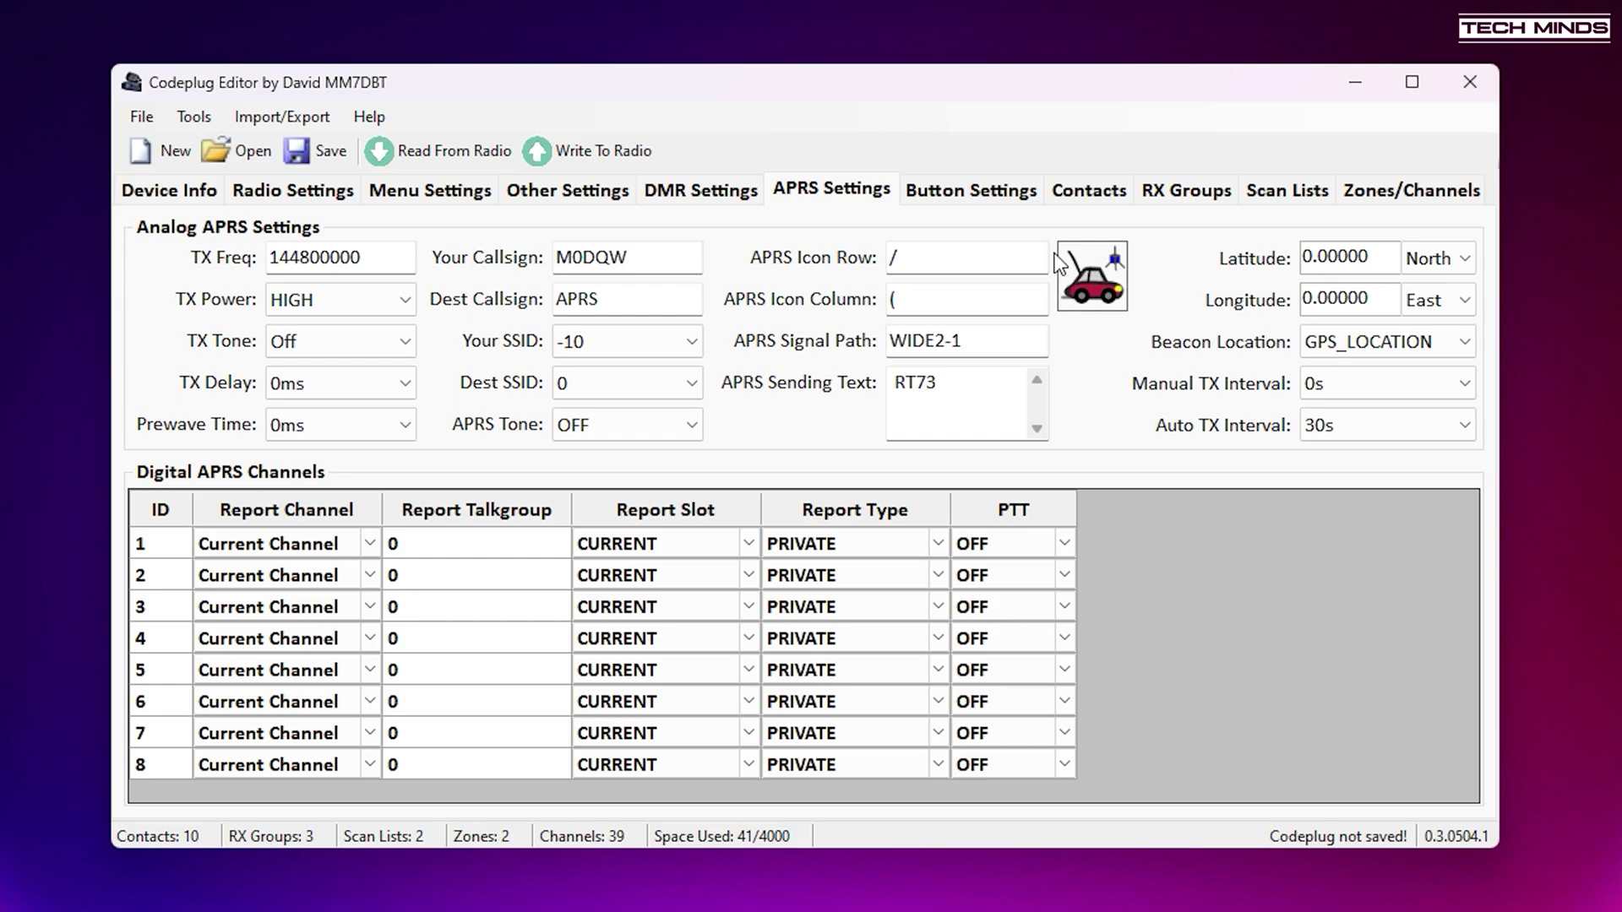
Review the programmable button assignments and the functions available for the microphone's P5 short press.
click(969, 189)
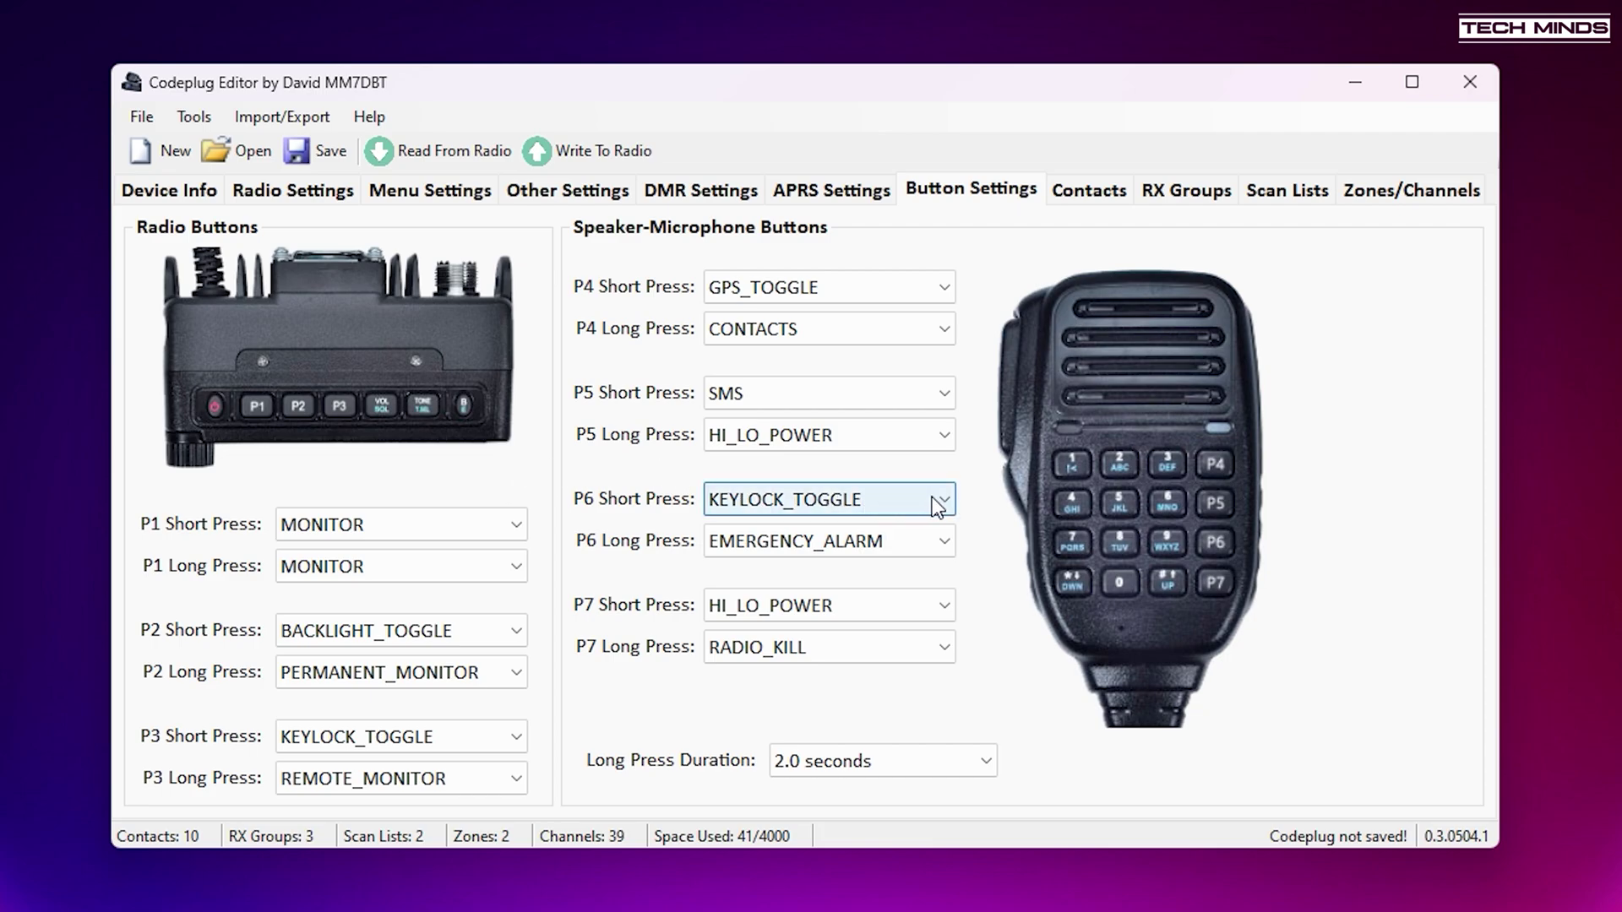
click(943, 394)
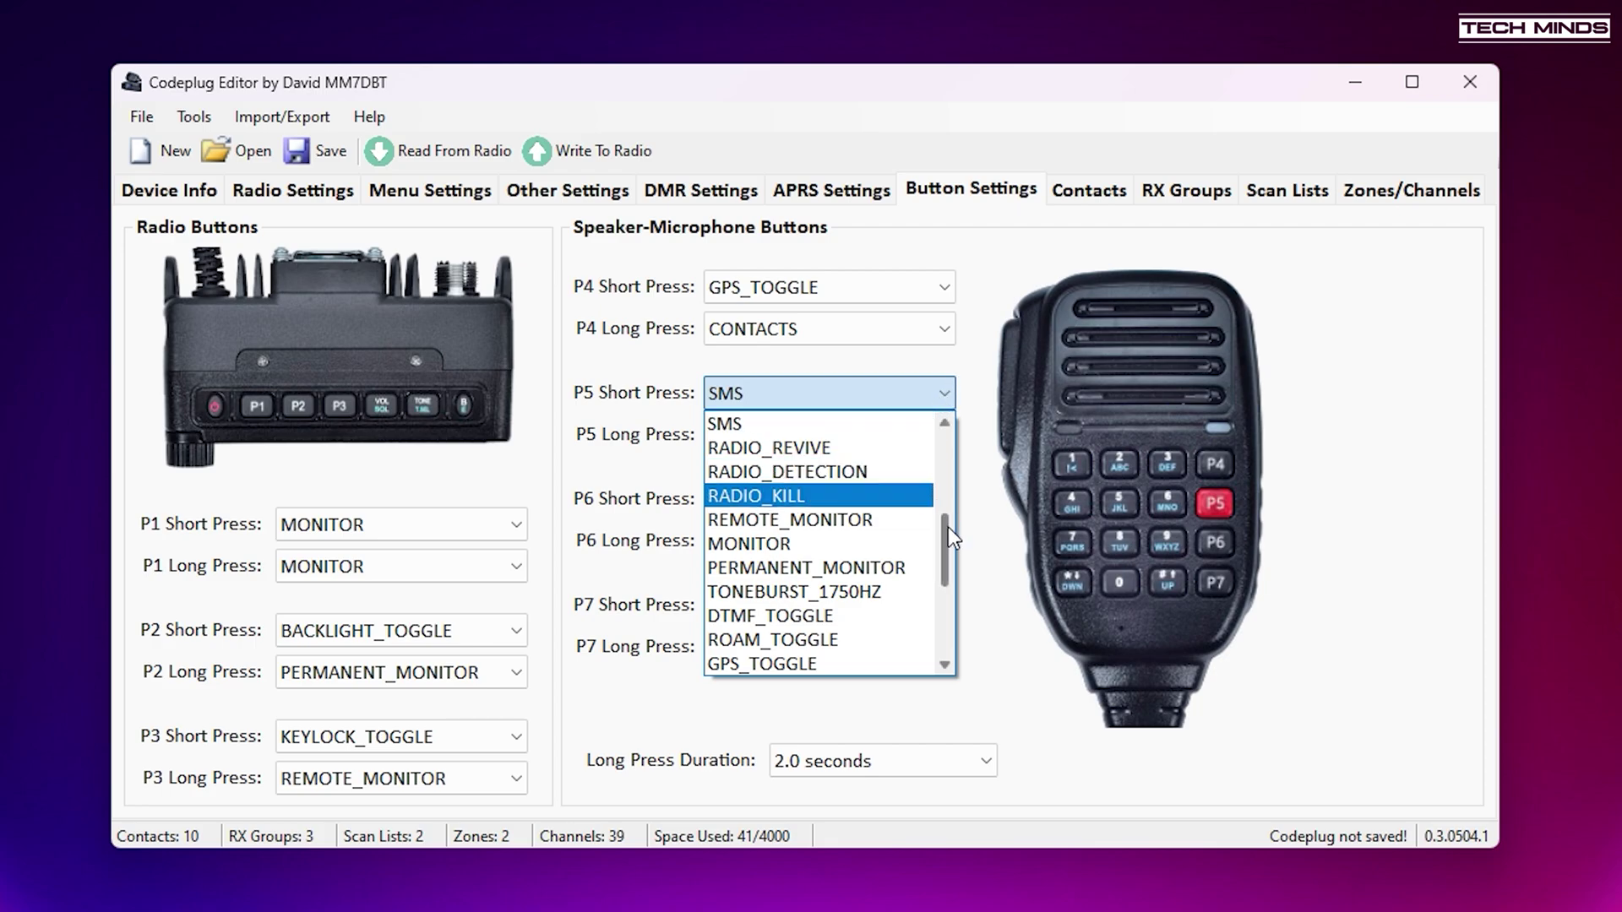
drag(946, 536, 930, 571)
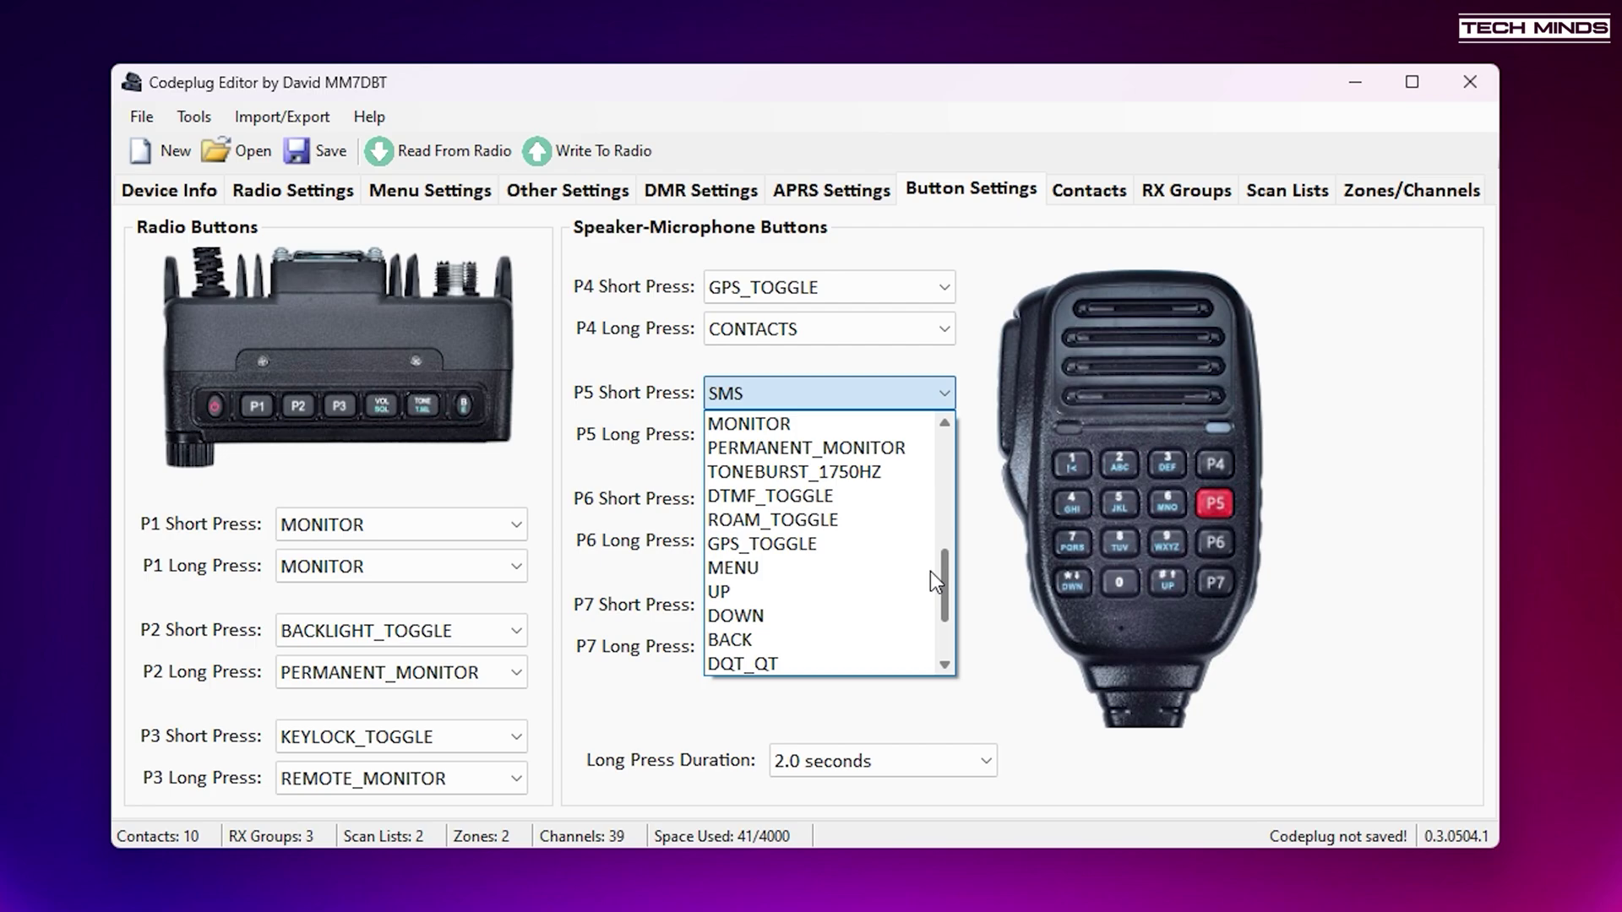
Review the codeplug's contacts, RX groups, scan lists and the full channel details of Zone1.
click(1089, 190)
click(1181, 191)
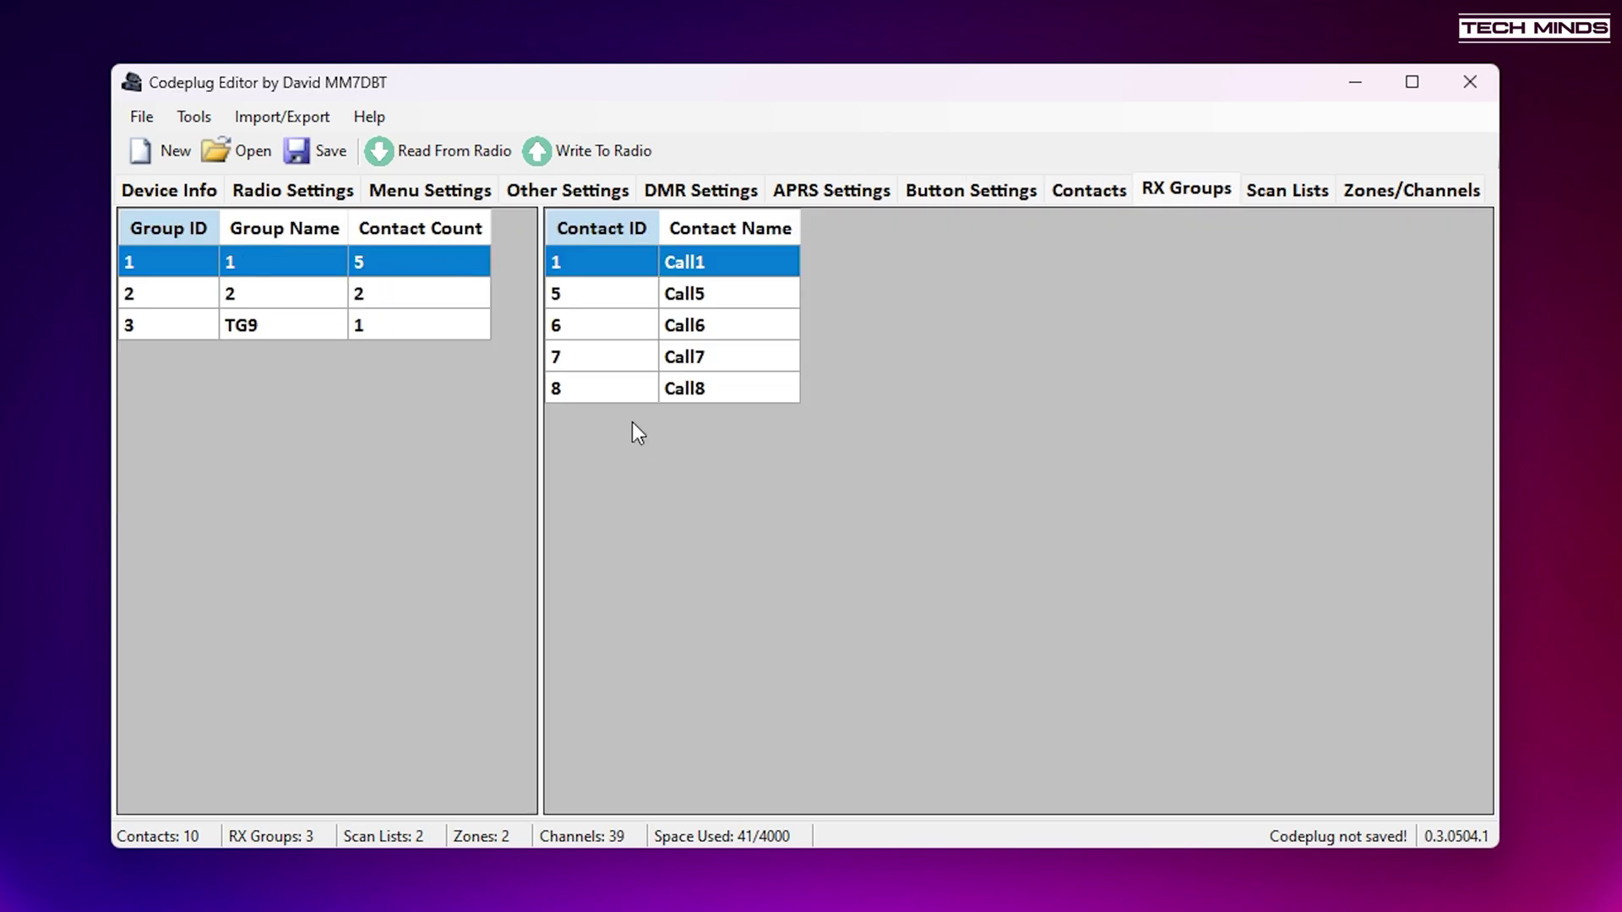
click(1290, 195)
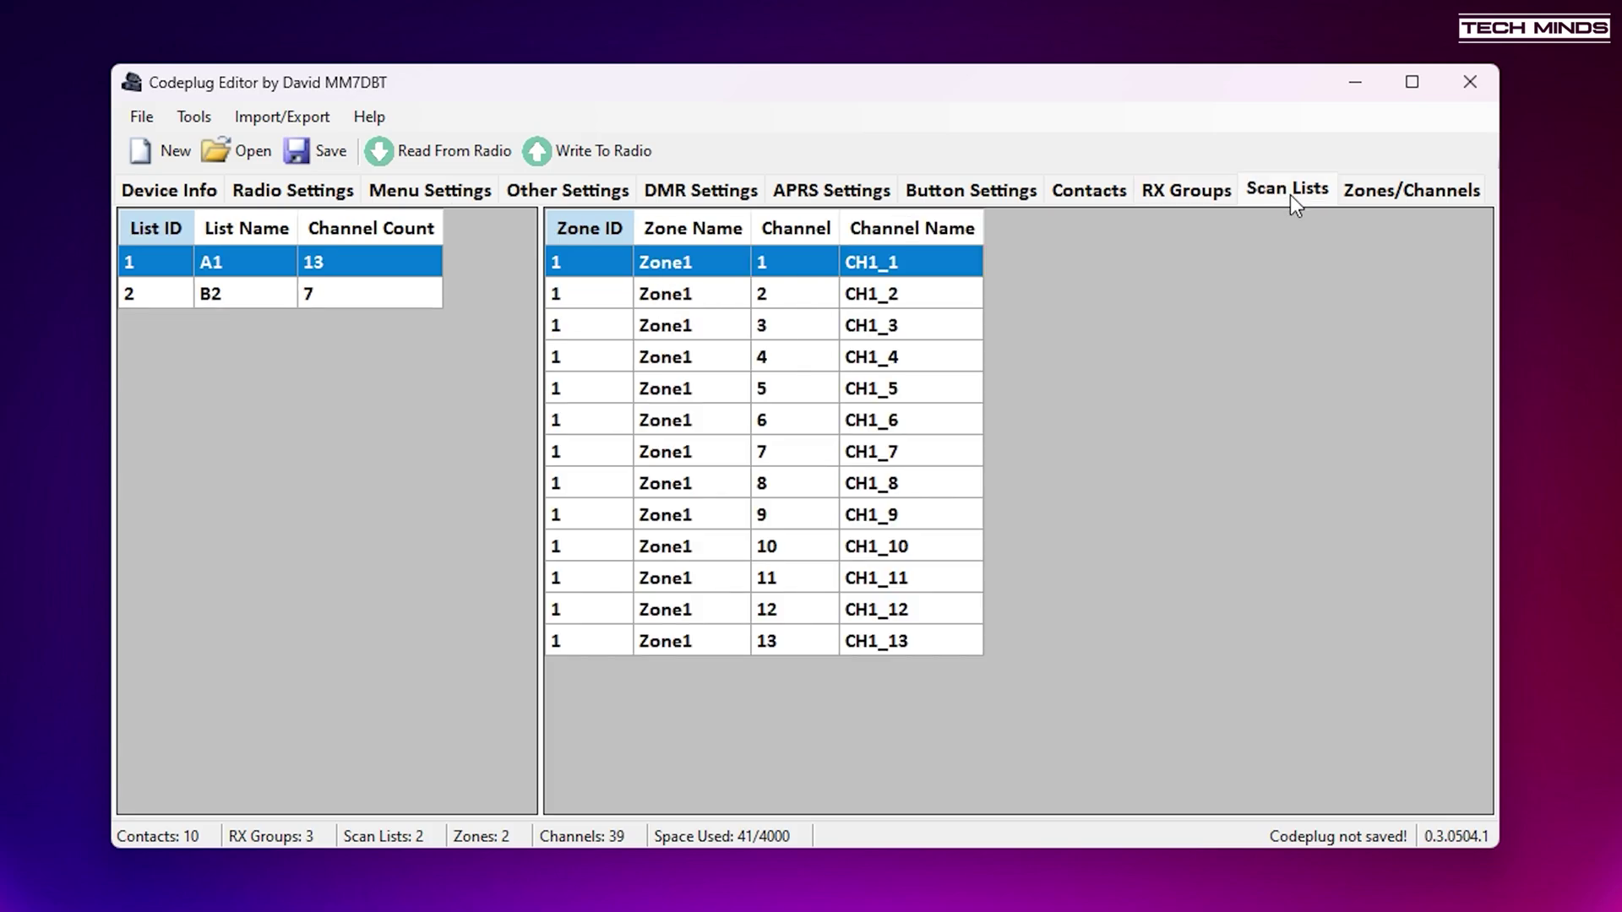
click(1401, 194)
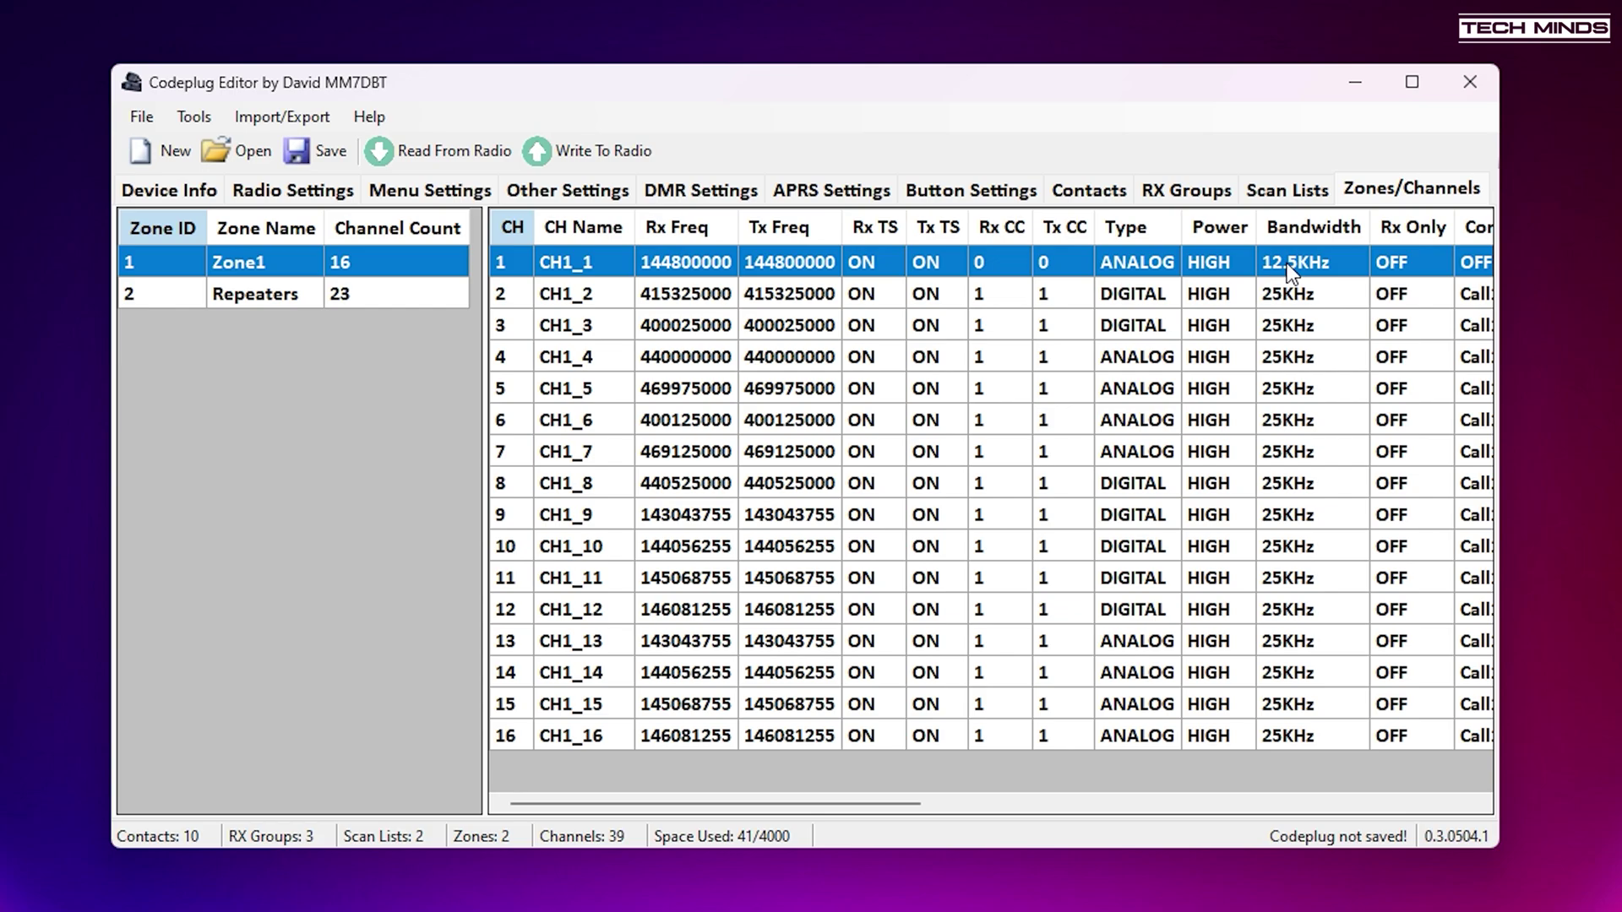
drag(789, 802, 1355, 794)
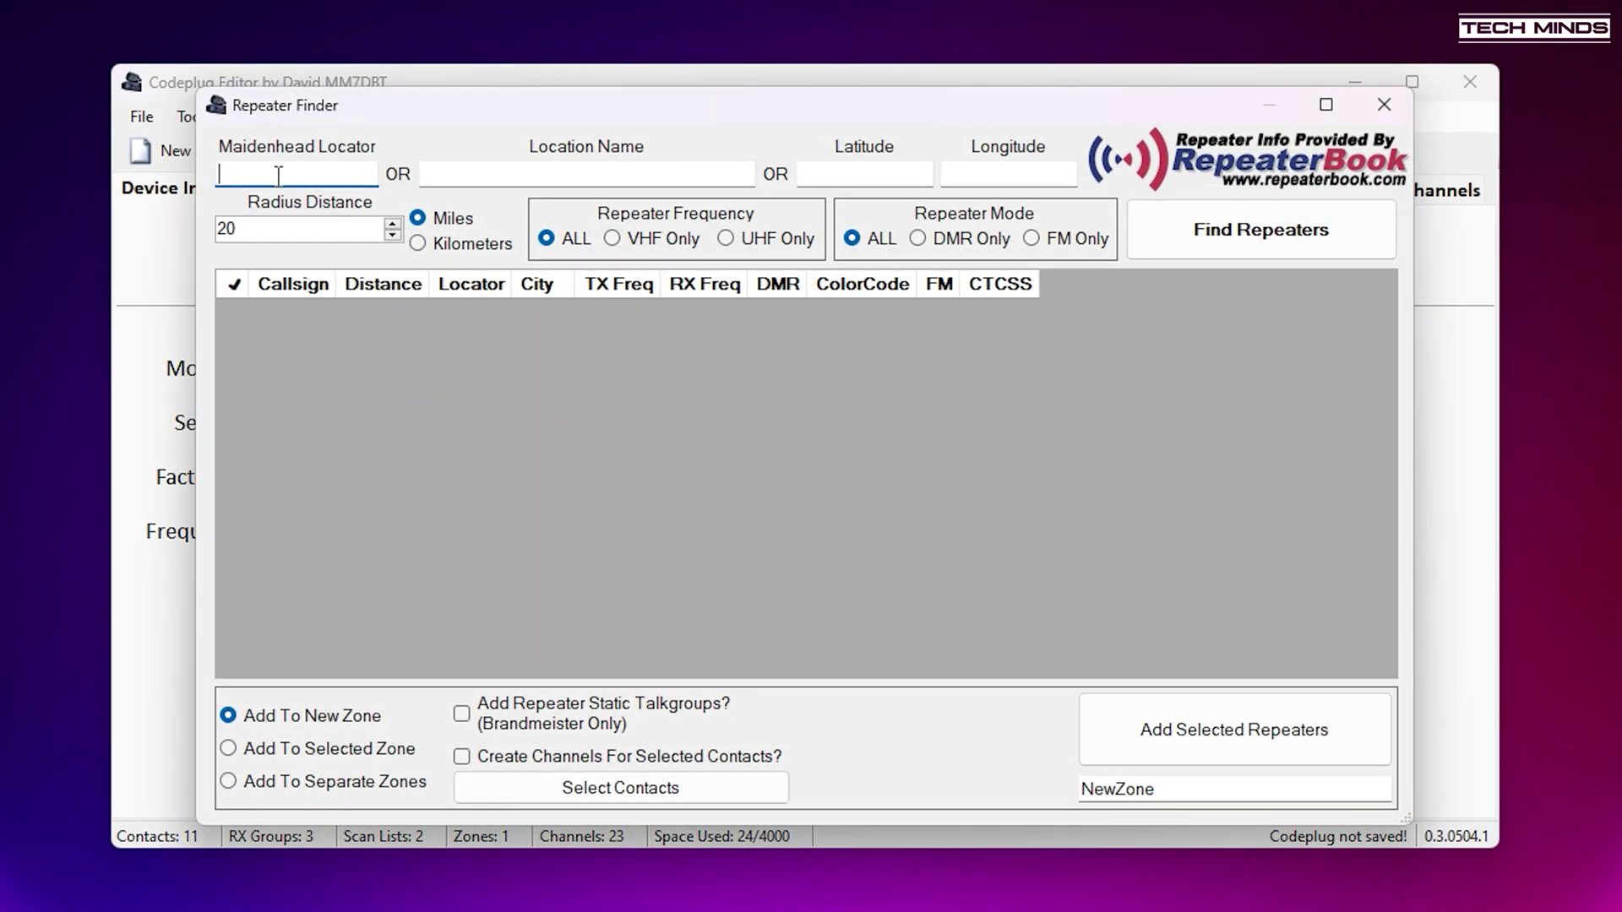
Search for DMR-only repeaters within 30 miles of Maidenhead locator io91nt.
text(io91nt)
click(393, 223)
click(392, 223)
click(918, 238)
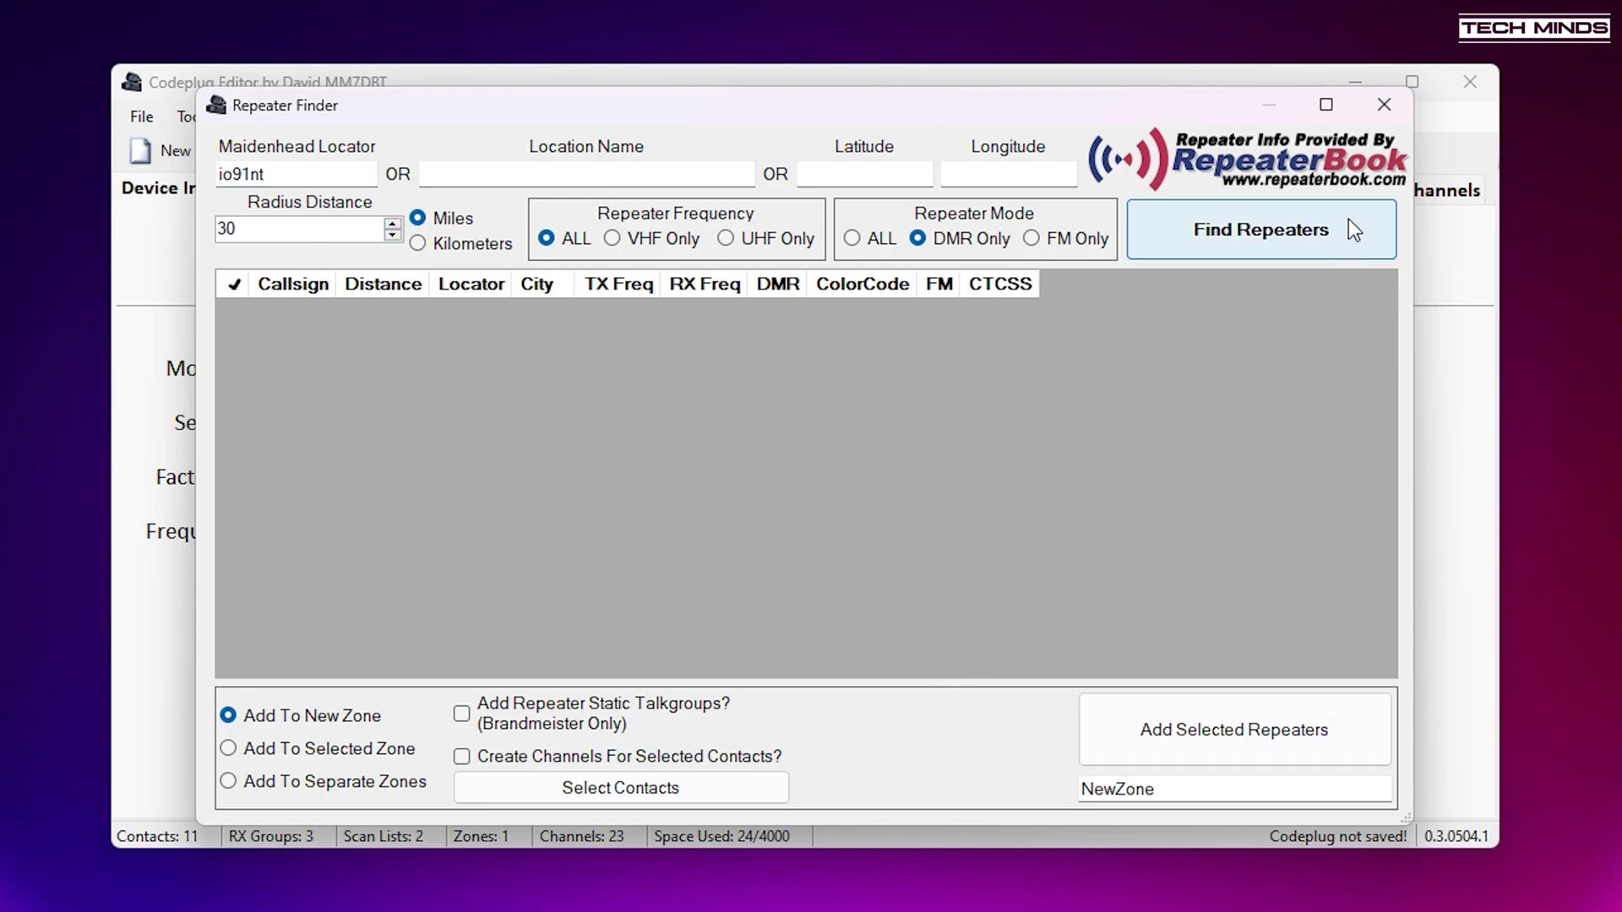
click(1263, 233)
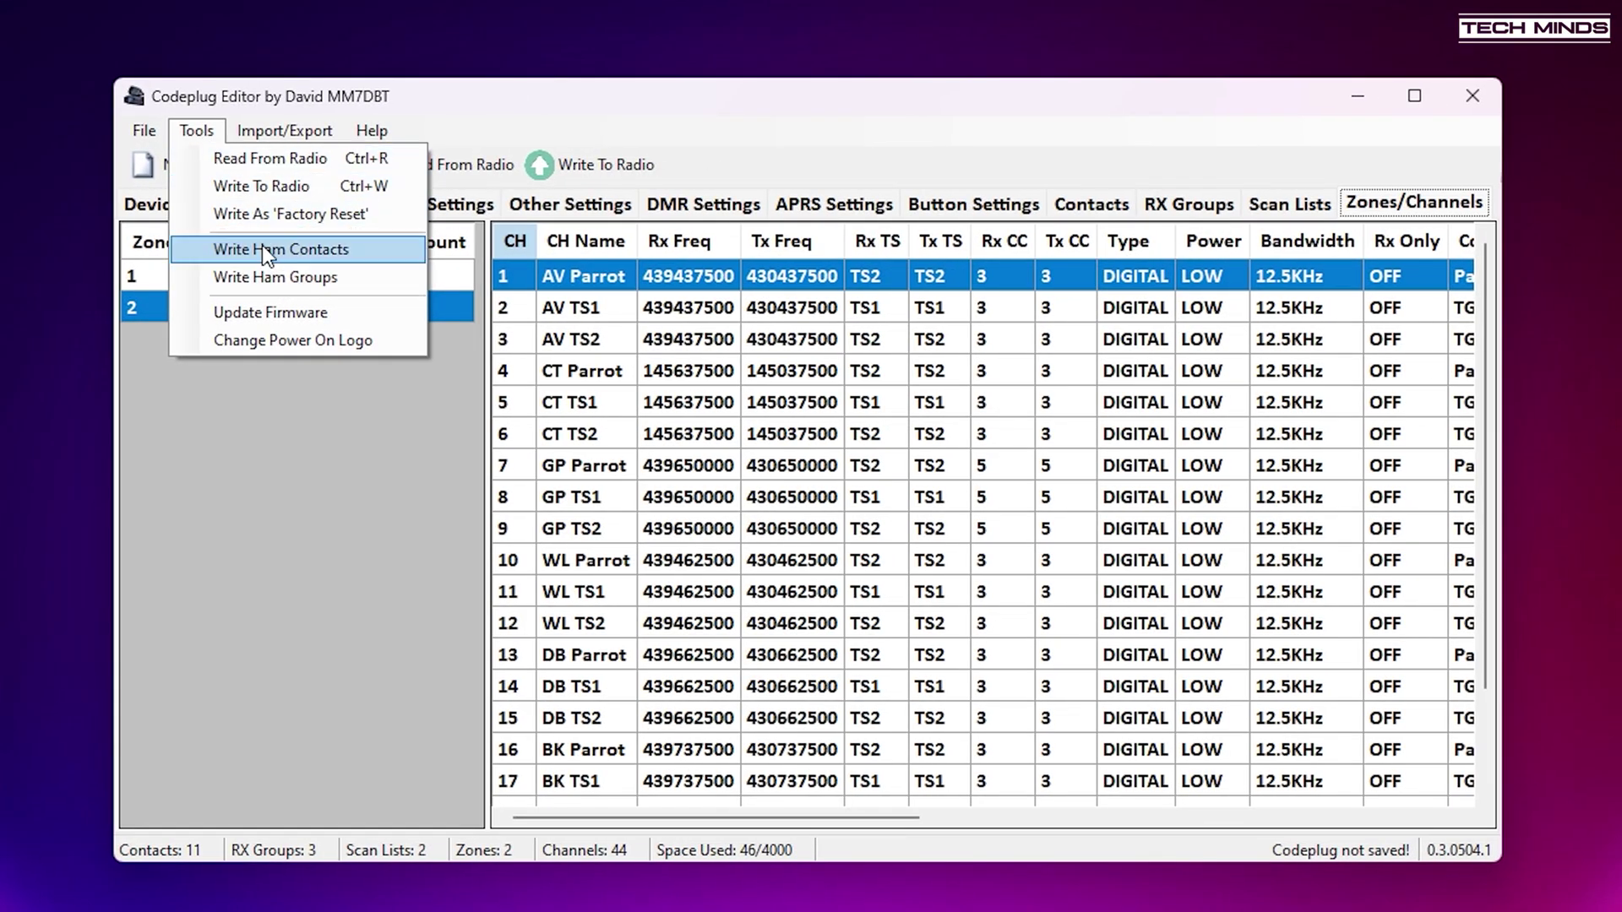
Generate a new ham contact list containing the Switzerland and Thailand contacts.
click(263, 245)
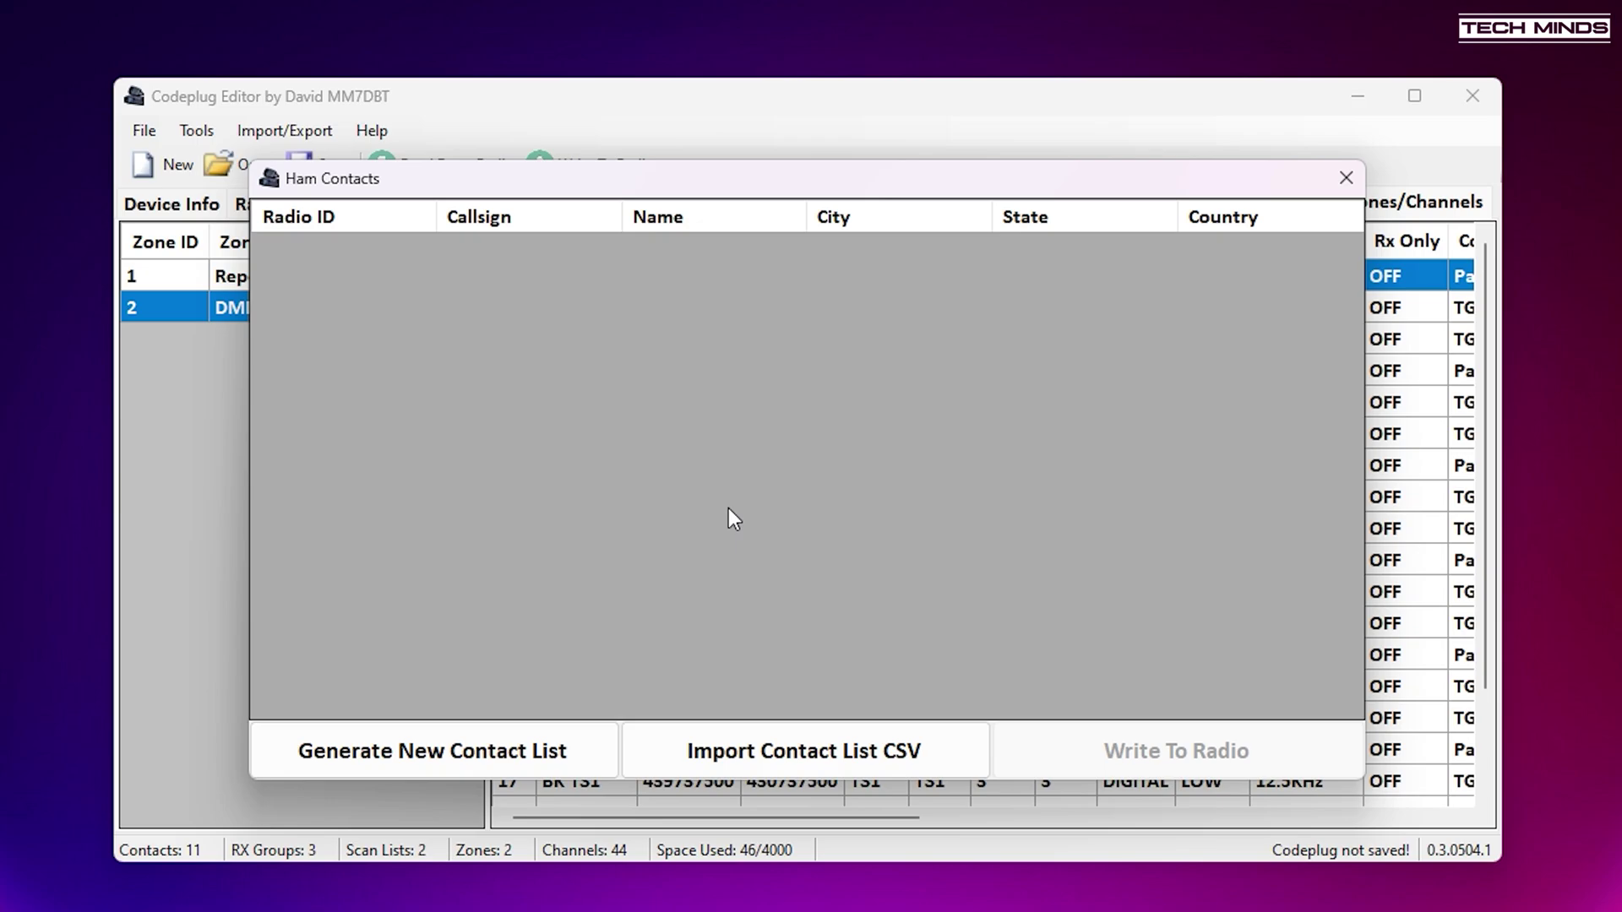
click(400, 768)
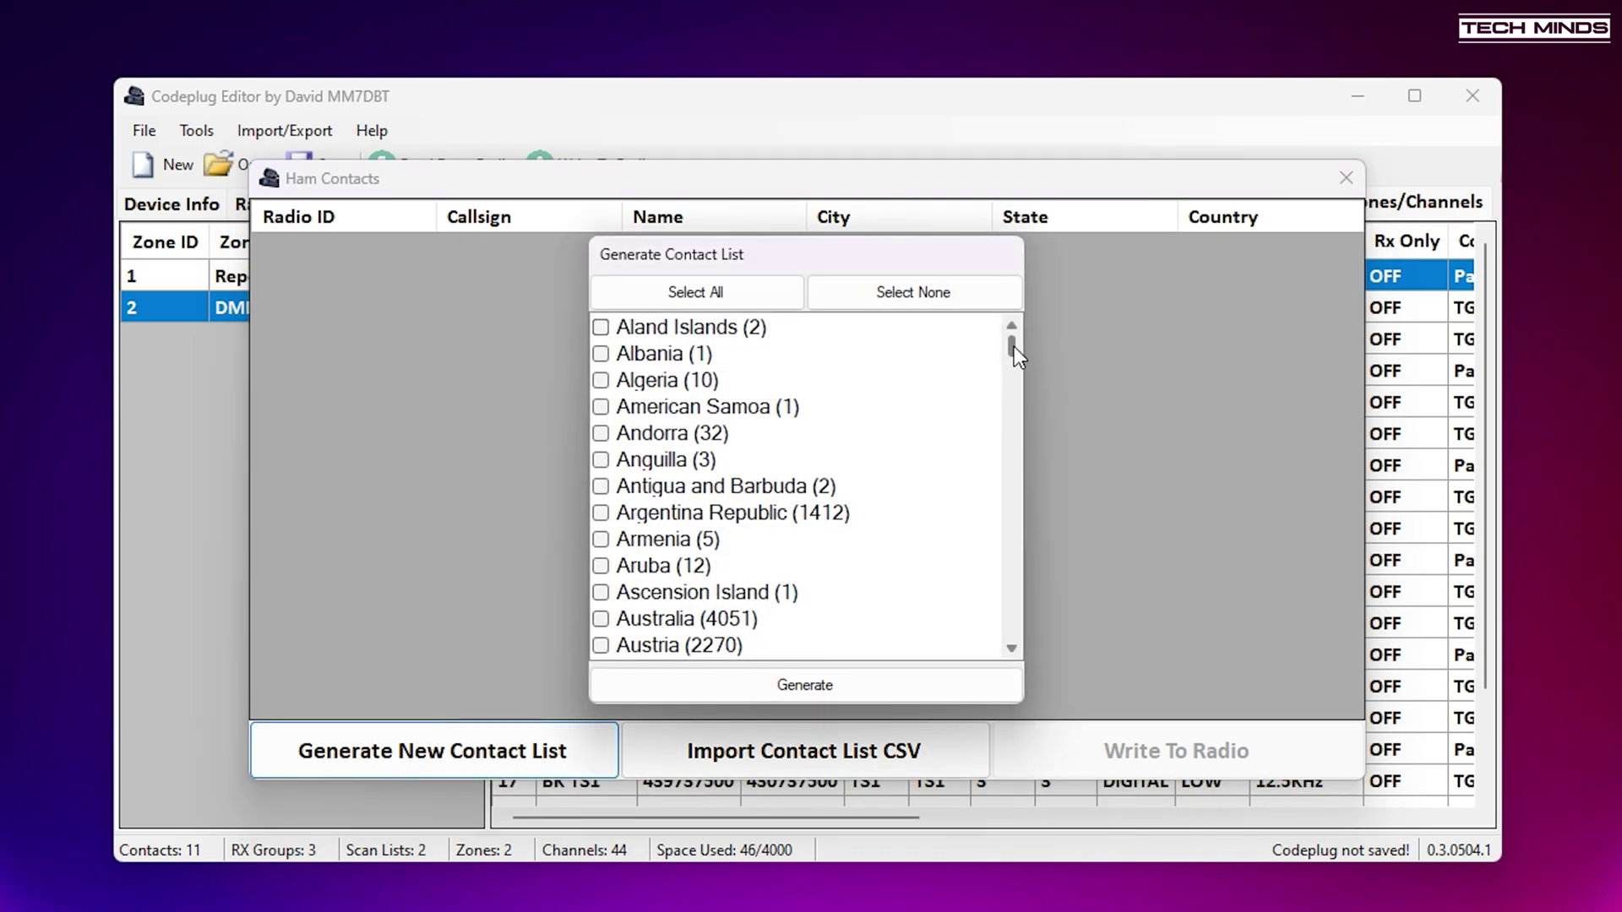
drag(1014, 345, 1014, 615)
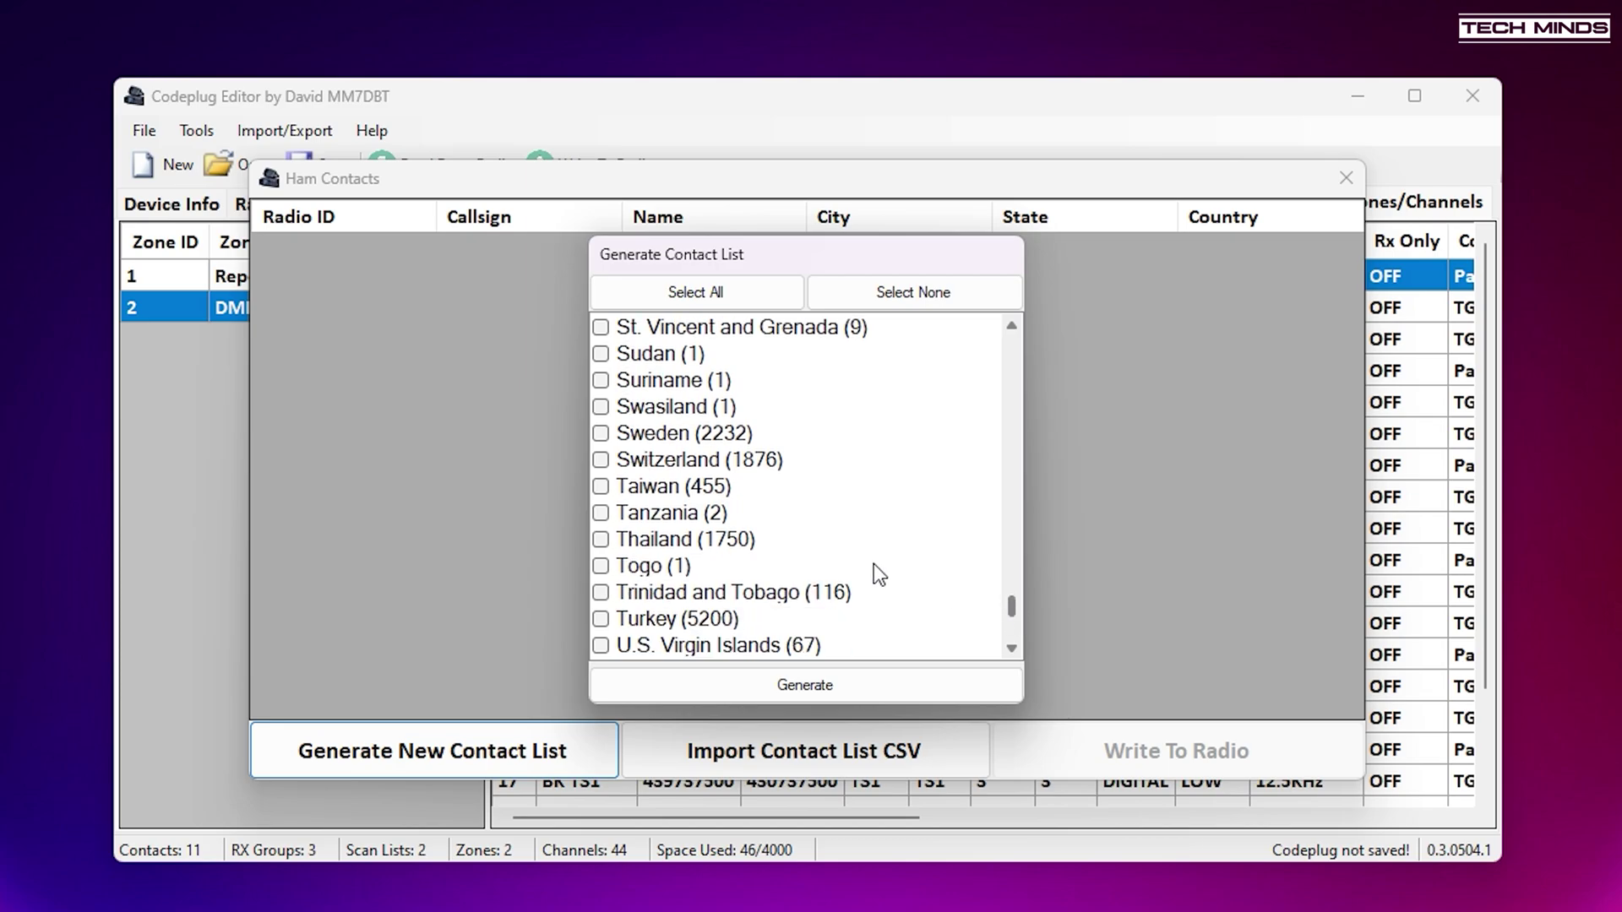
click(602, 460)
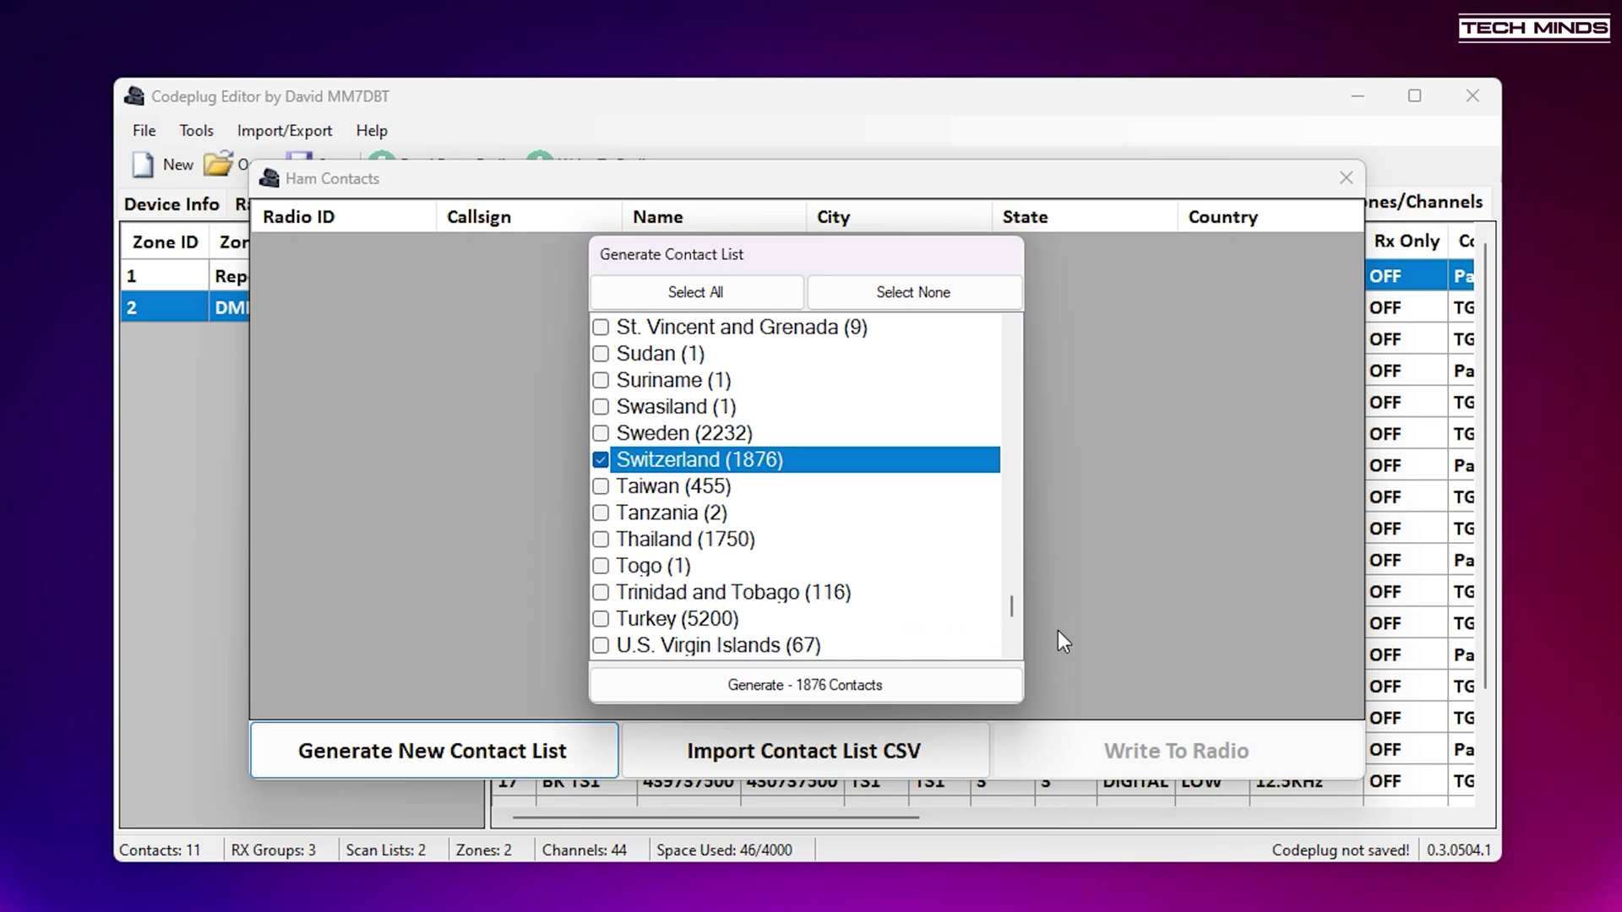
click(599, 539)
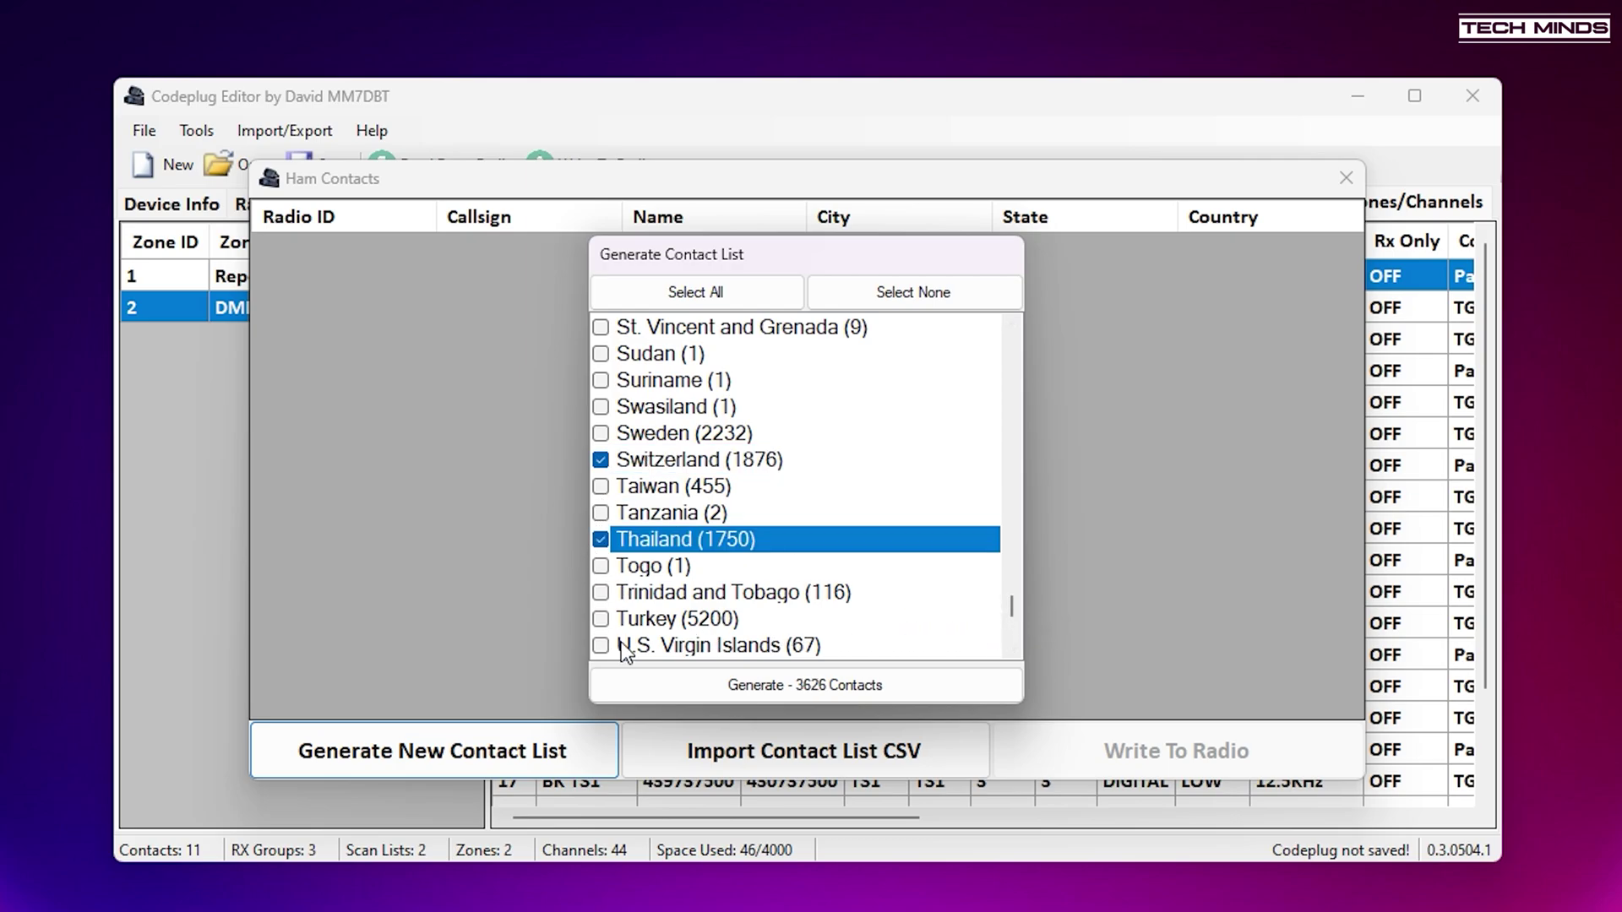
click(799, 685)
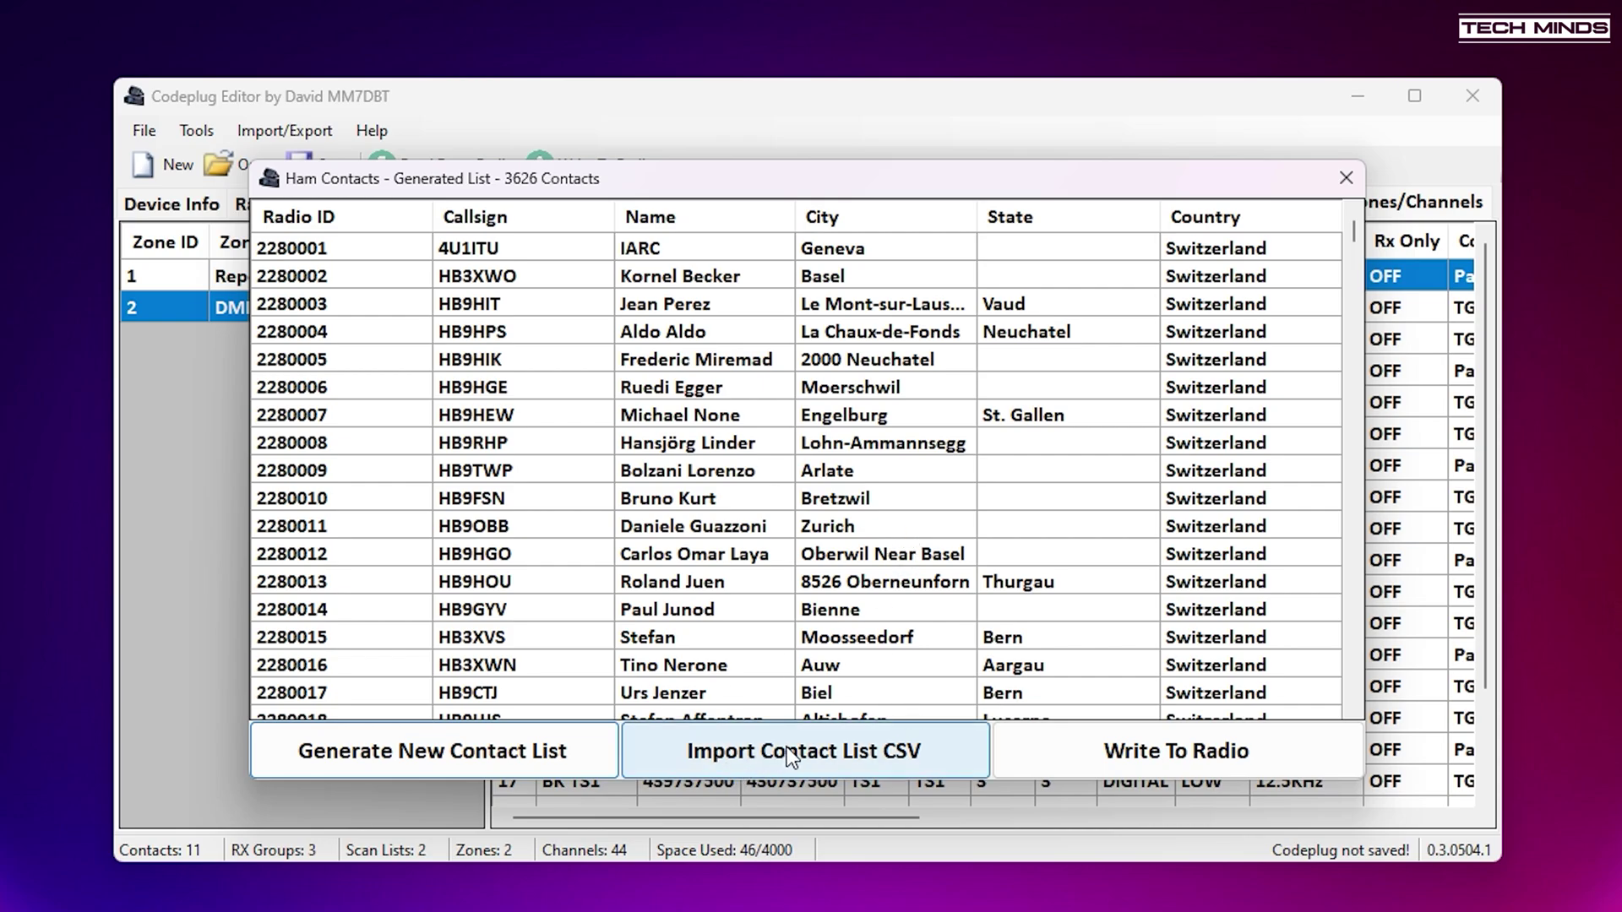
Write the generated ham contact list to the radio with full contact data.
click(1178, 760)
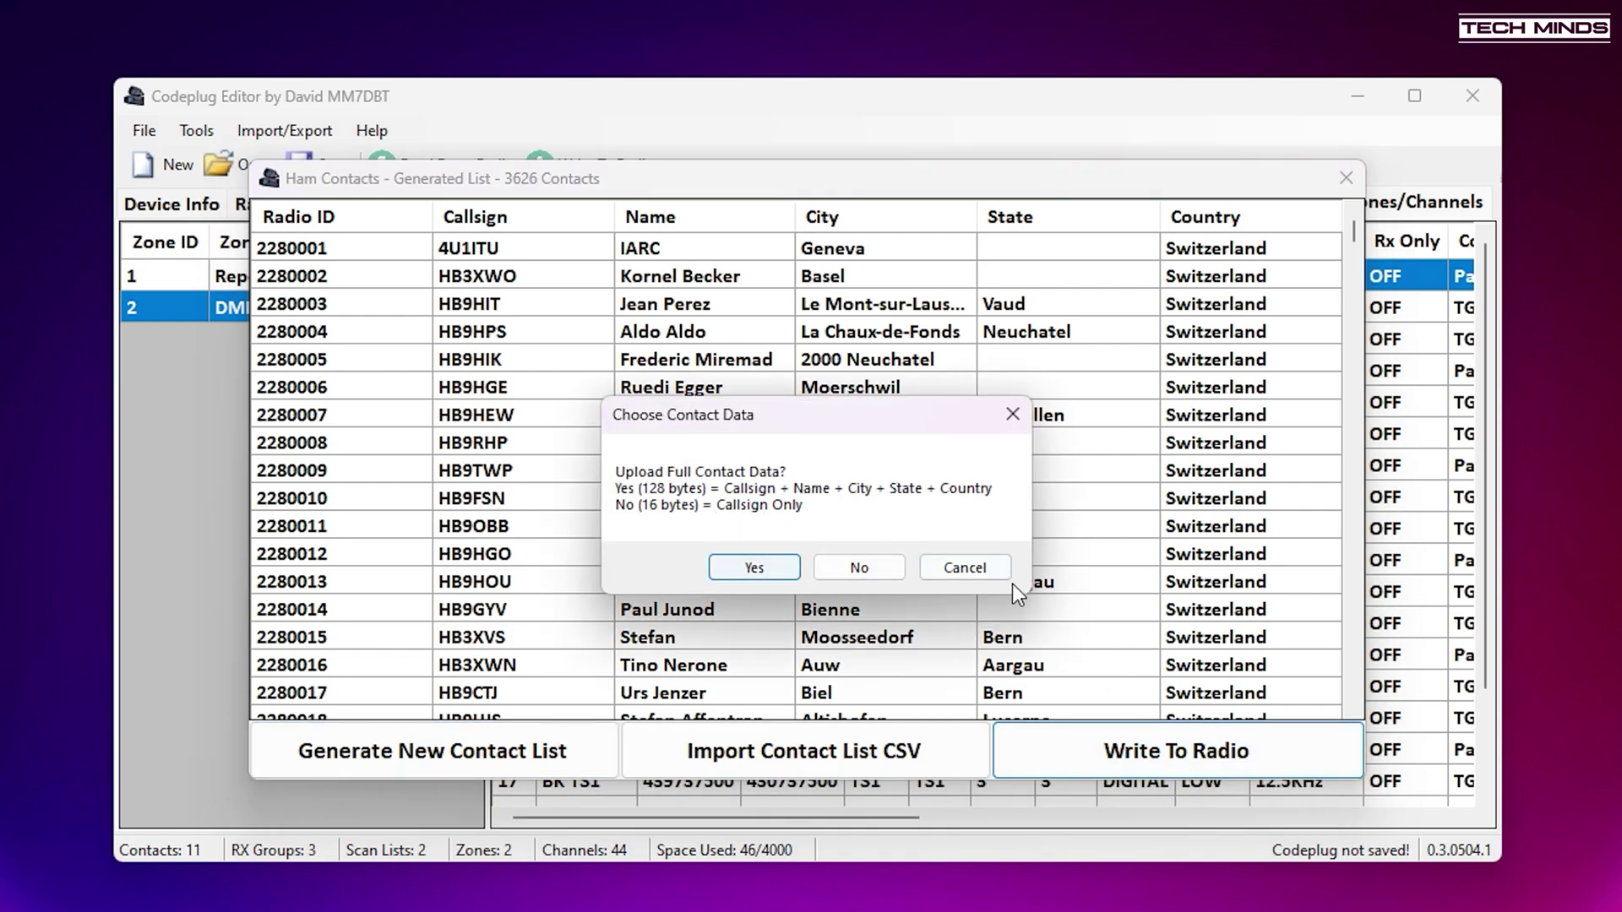
click(753, 567)
click(821, 484)
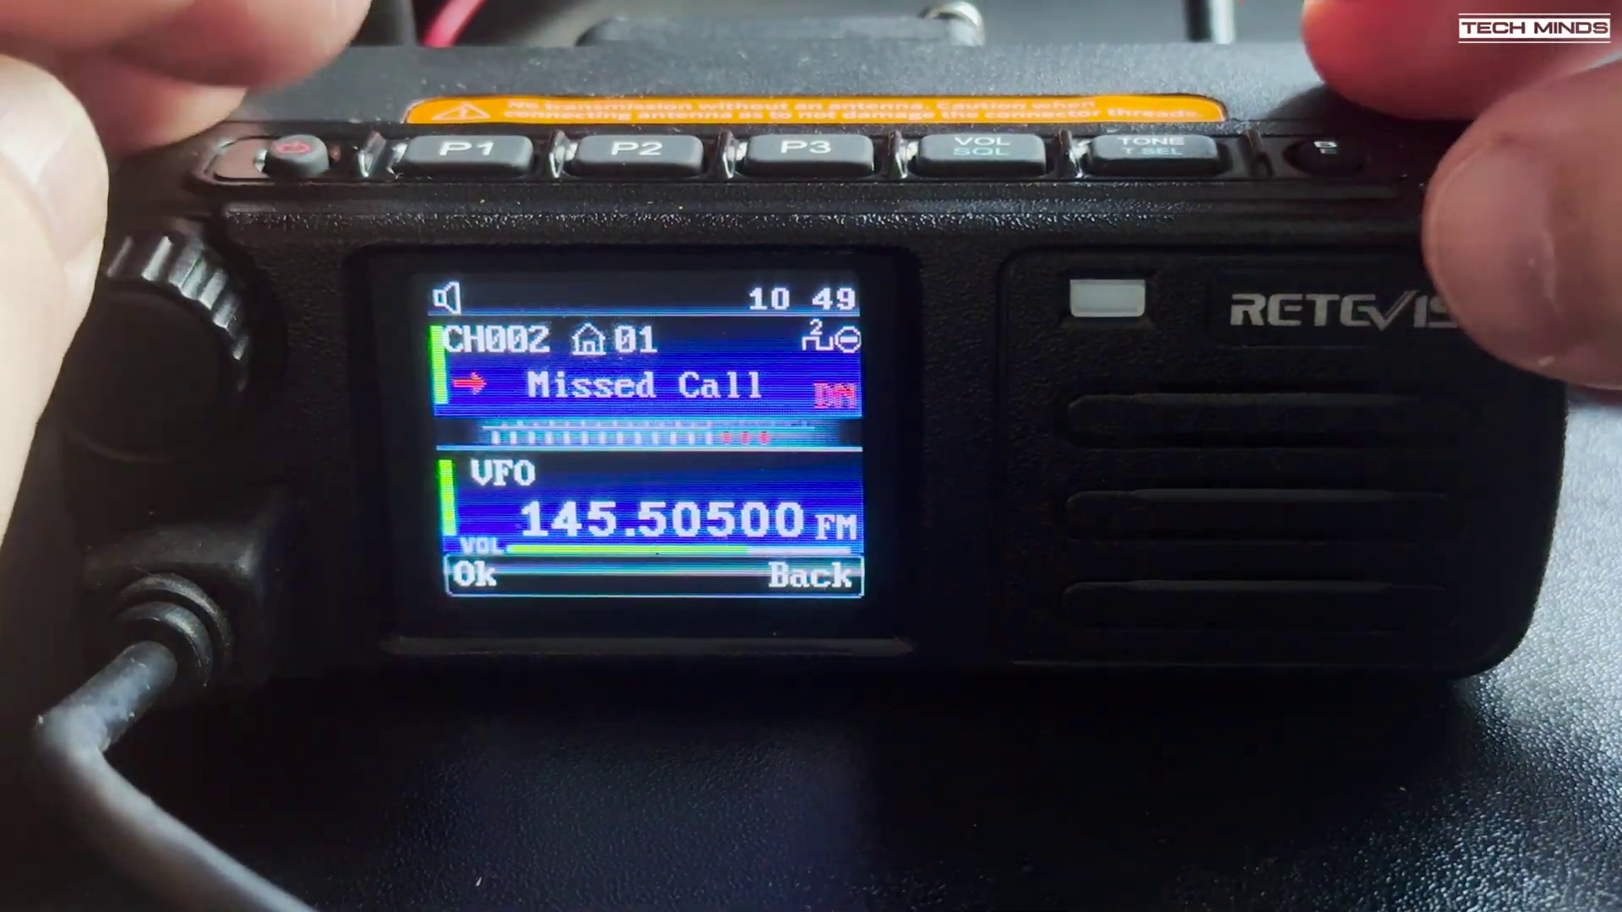
key(Escape)
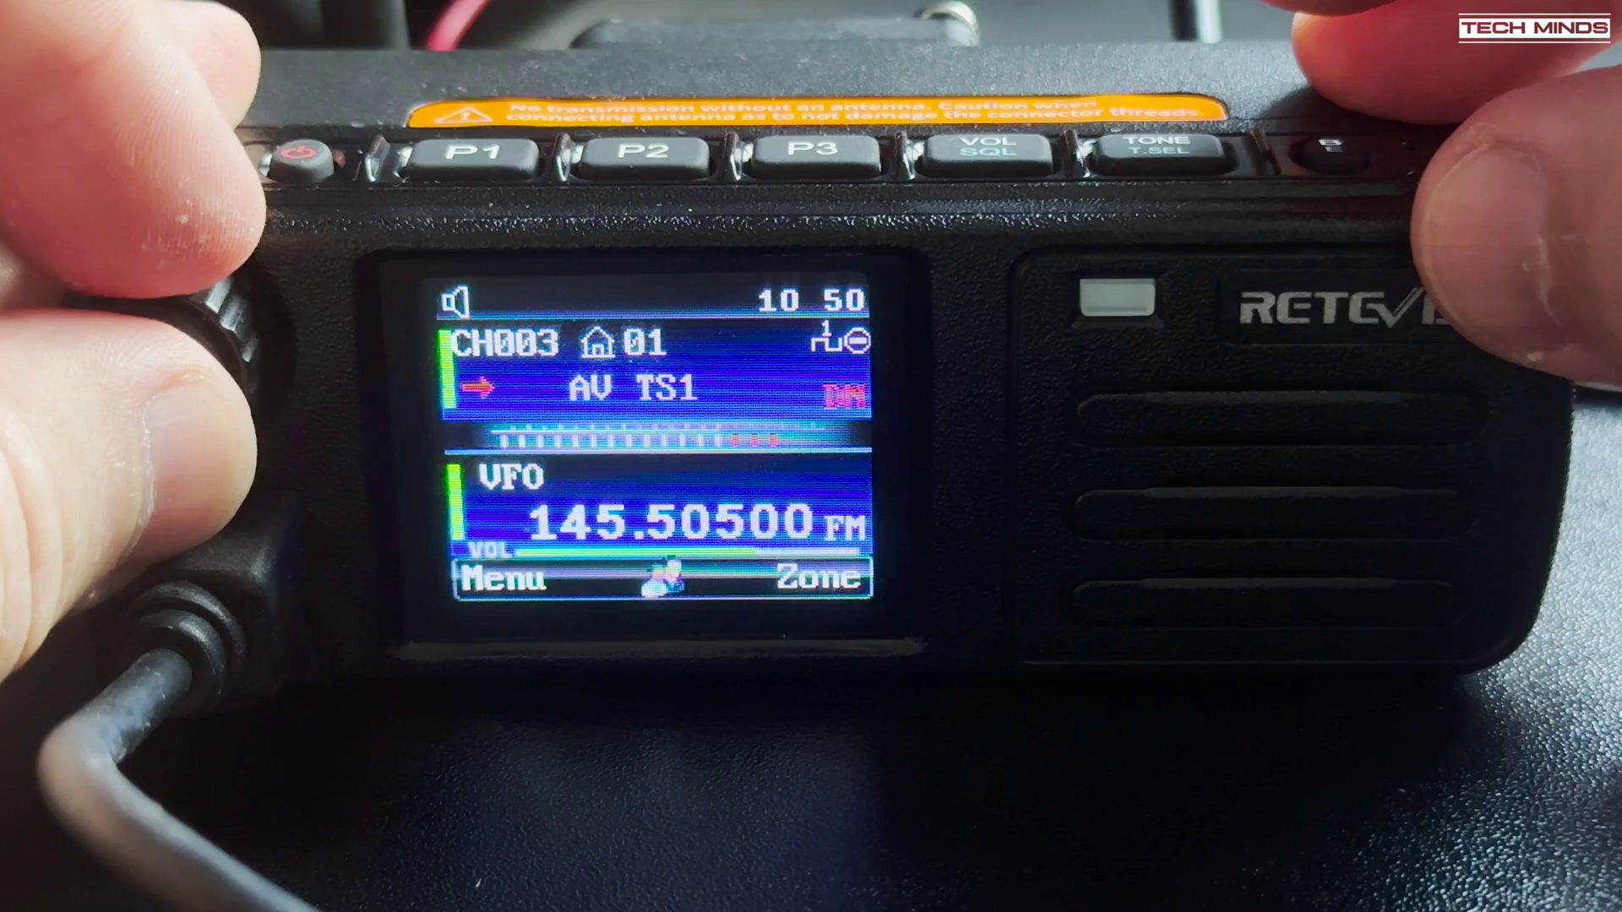
scroll(651, 366, up, 1)
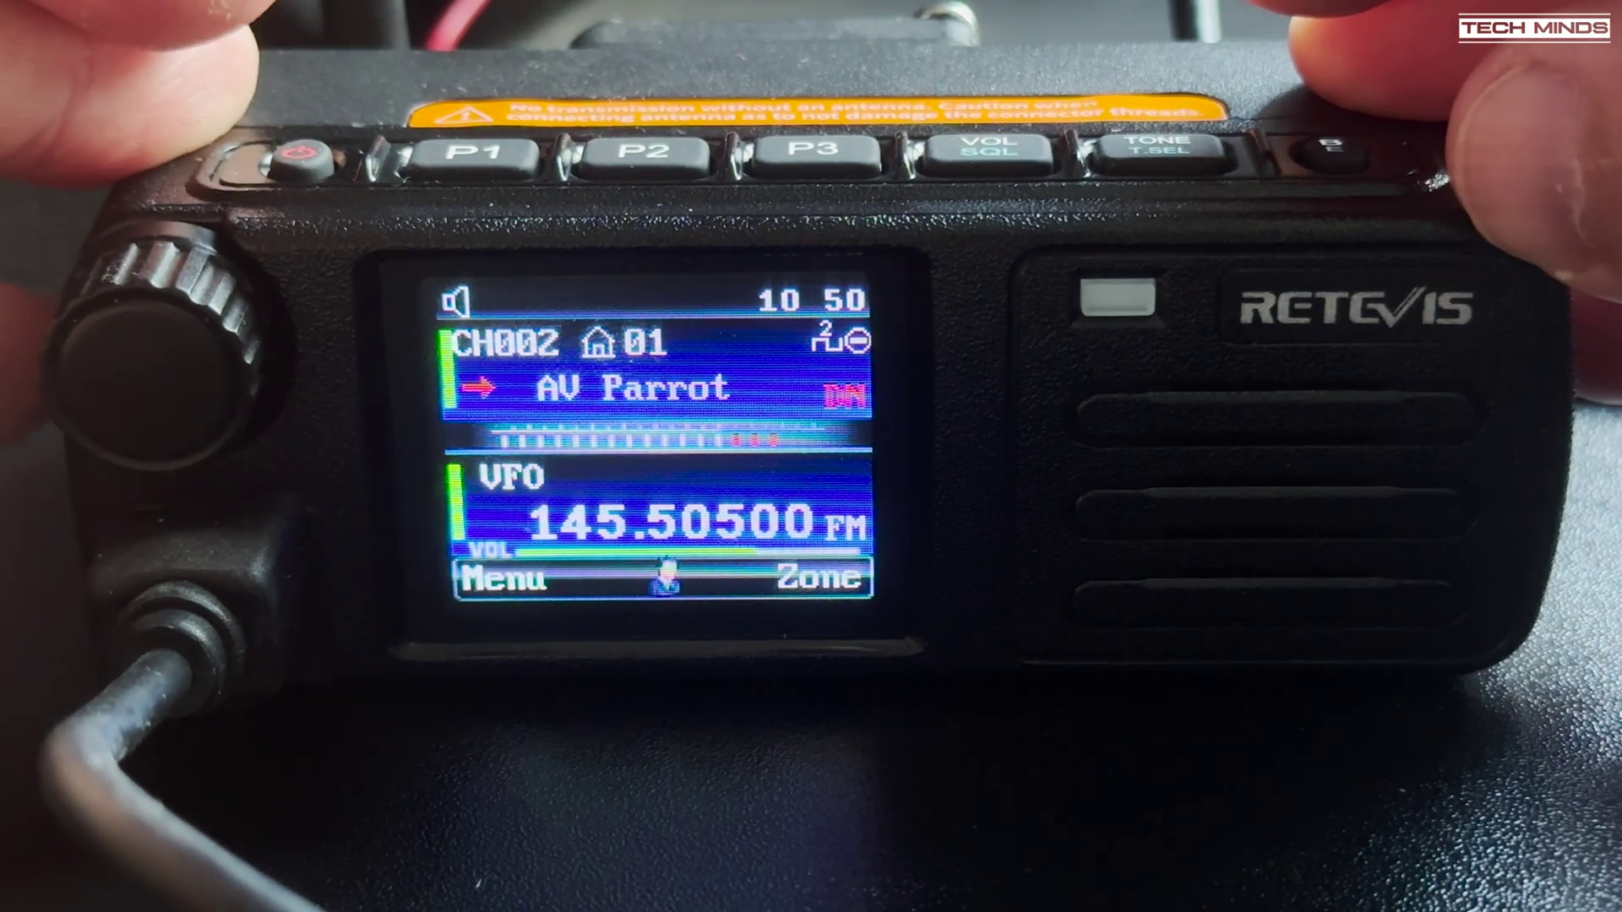